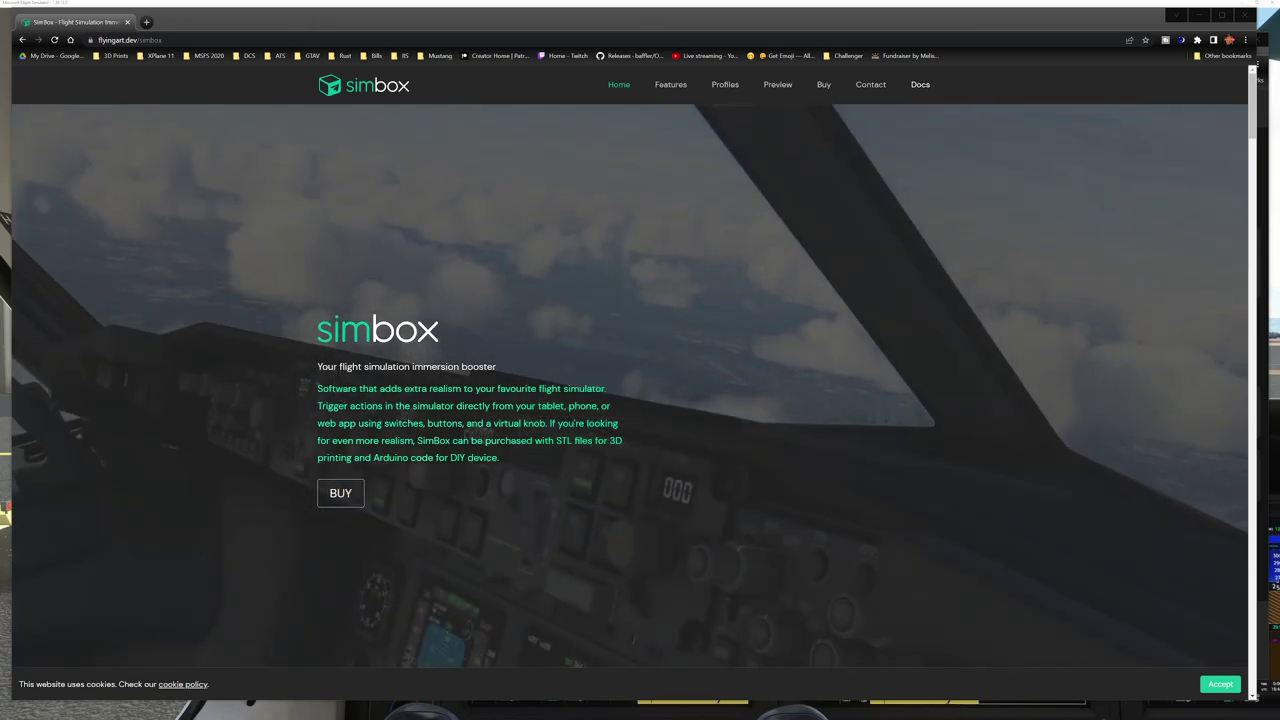
# - Examine the SimBox product page, from the release video through the aircraft profiles, panel previews, and virtual and physical knob sections
pyautogui.click(651, 229)
pyautogui.scroll(-5, 650, 250)
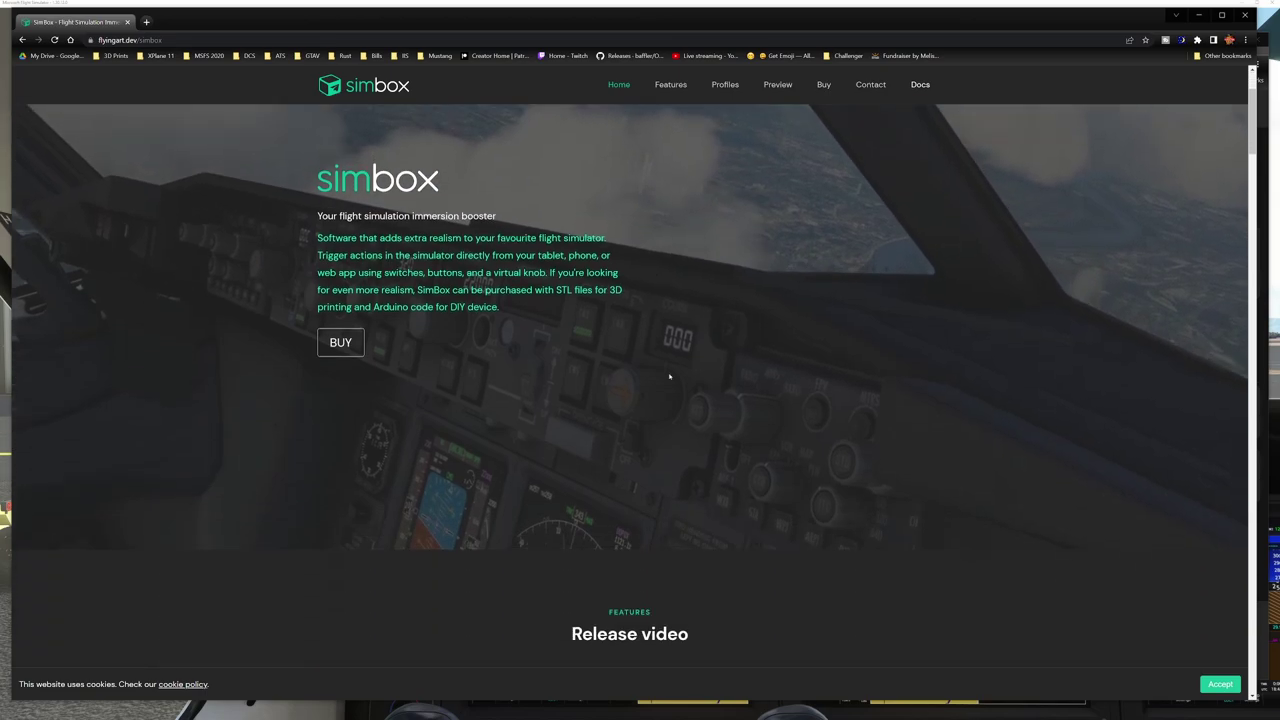
pyautogui.scroll(-2, 803, 492)
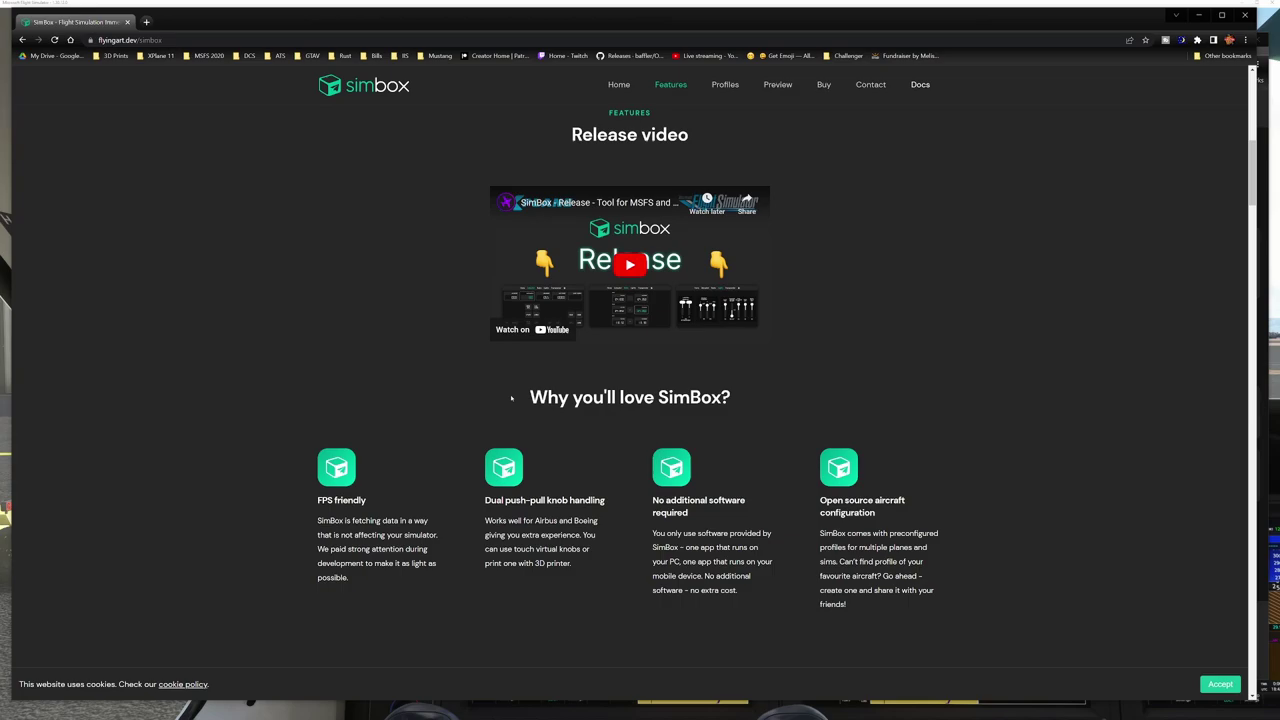
pyautogui.scroll(-2, 576, 516)
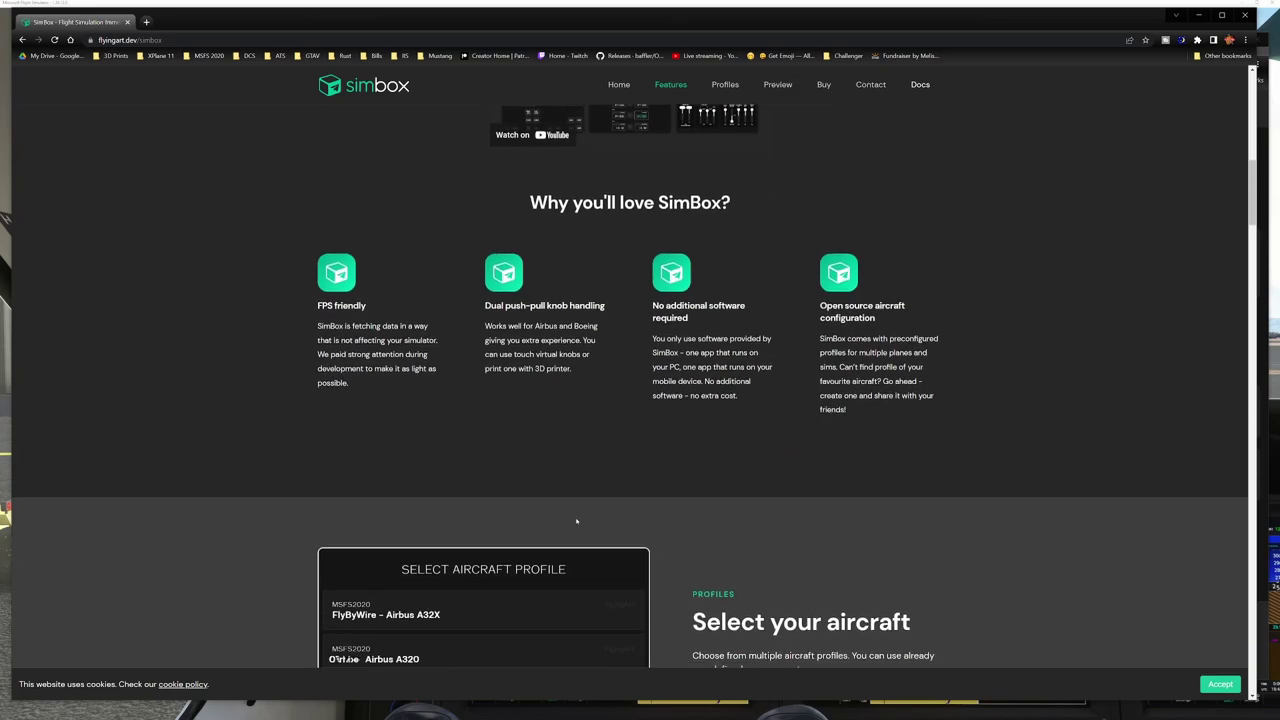
pyautogui.scroll(-2, 588, 490)
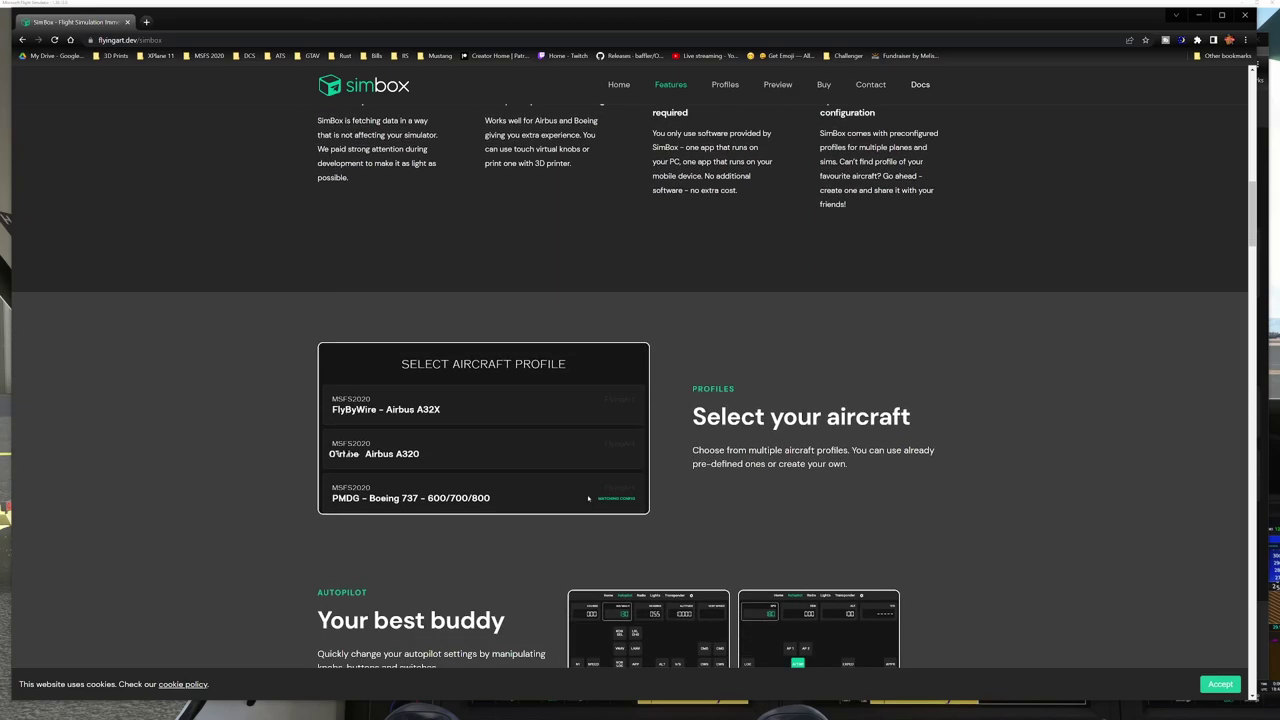
pyautogui.scroll(-1, 581, 491)
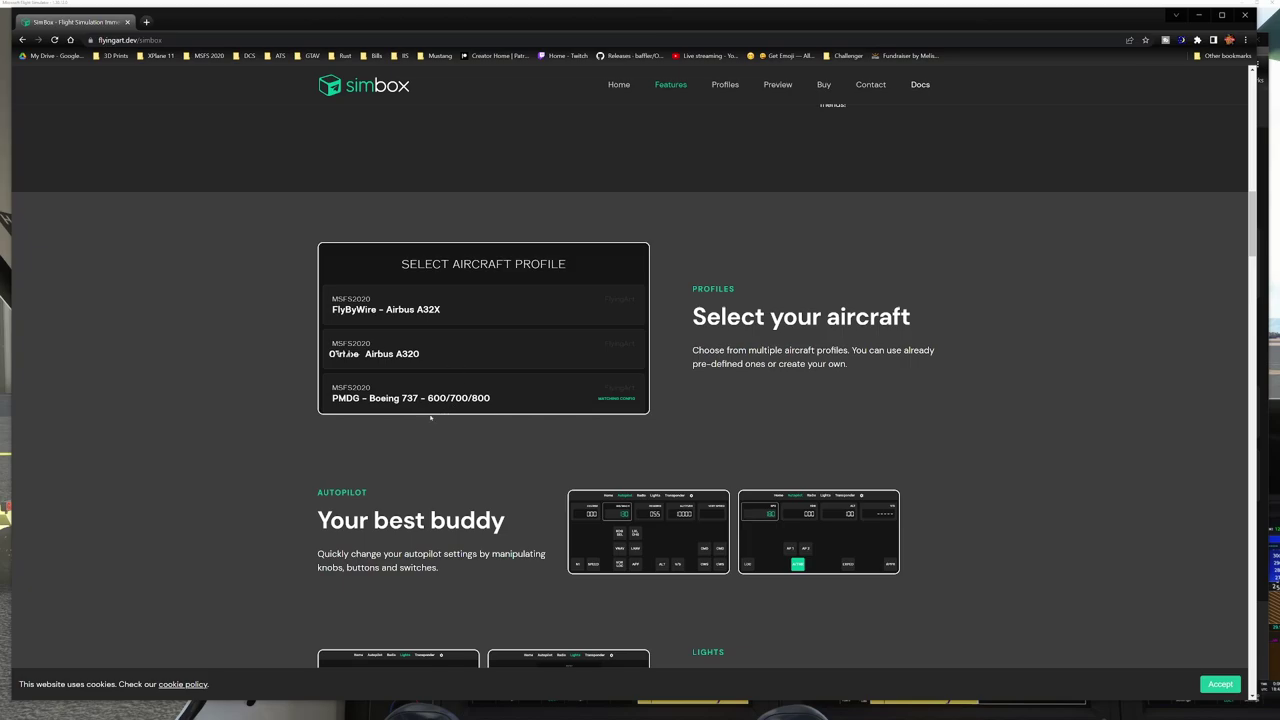
pyautogui.scroll(-3, 410, 381)
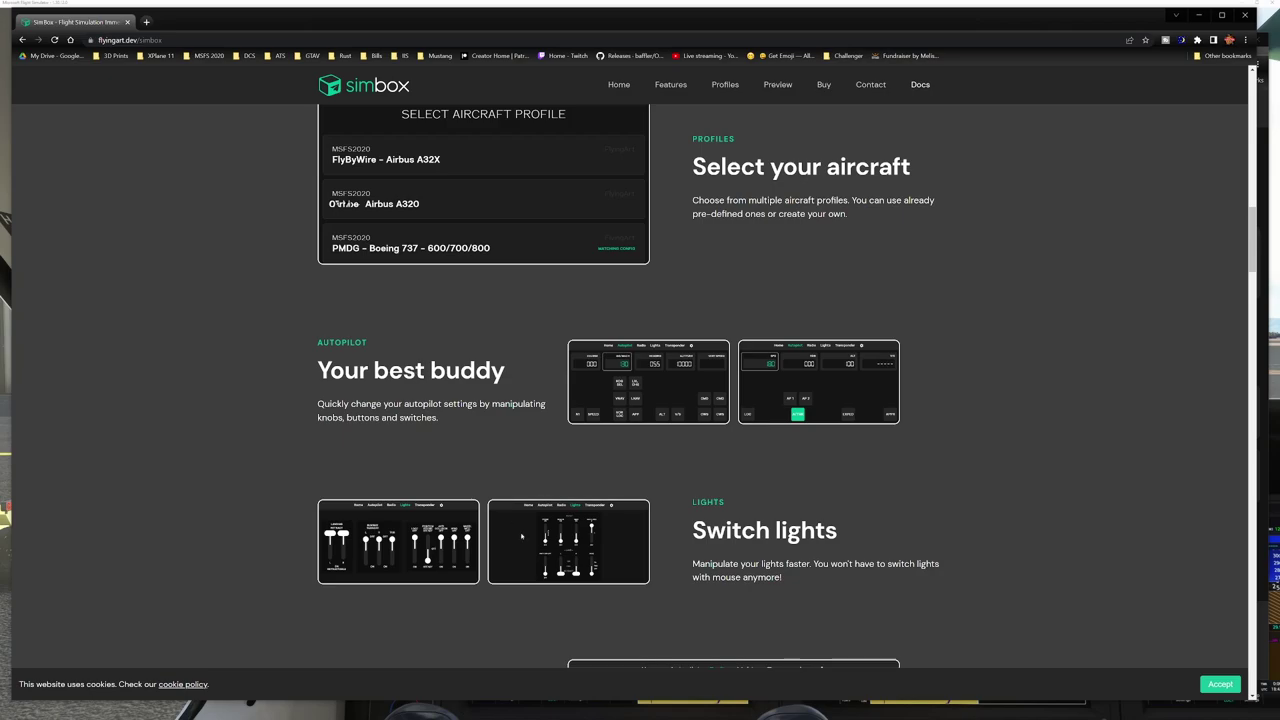
pyautogui.scroll(-3, 839, 357)
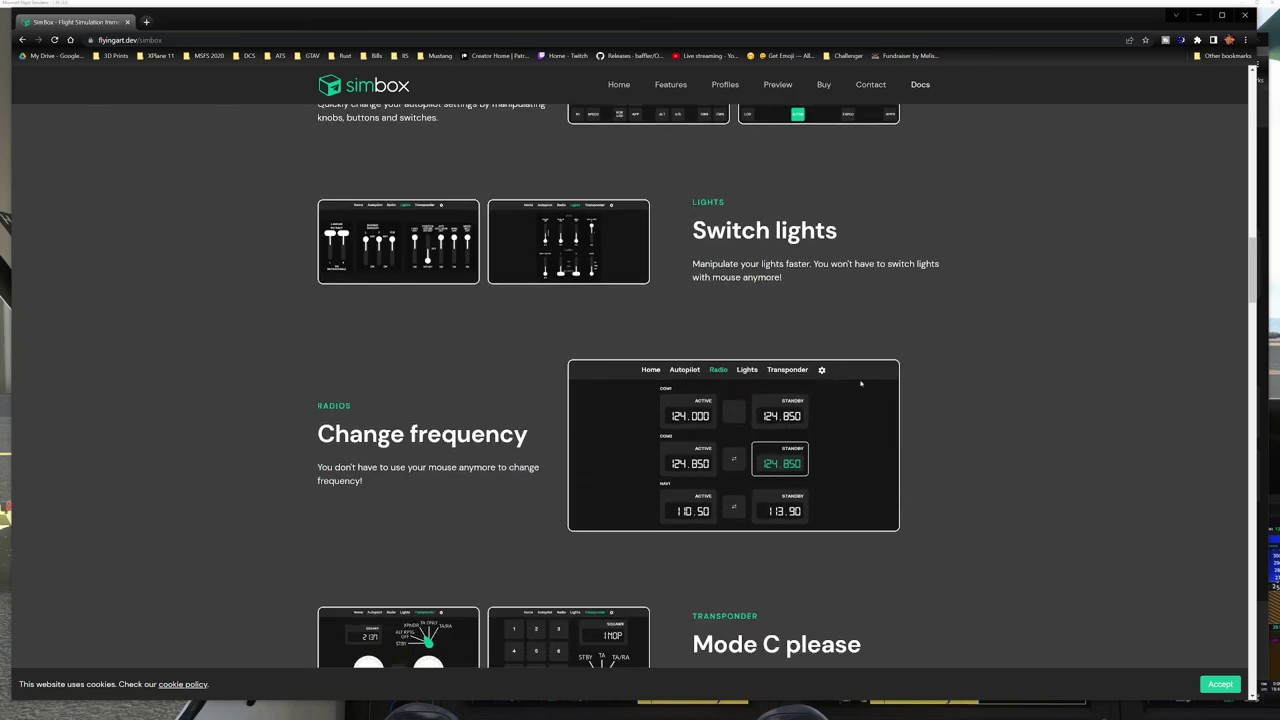
pyautogui.scroll(-4, 867, 414)
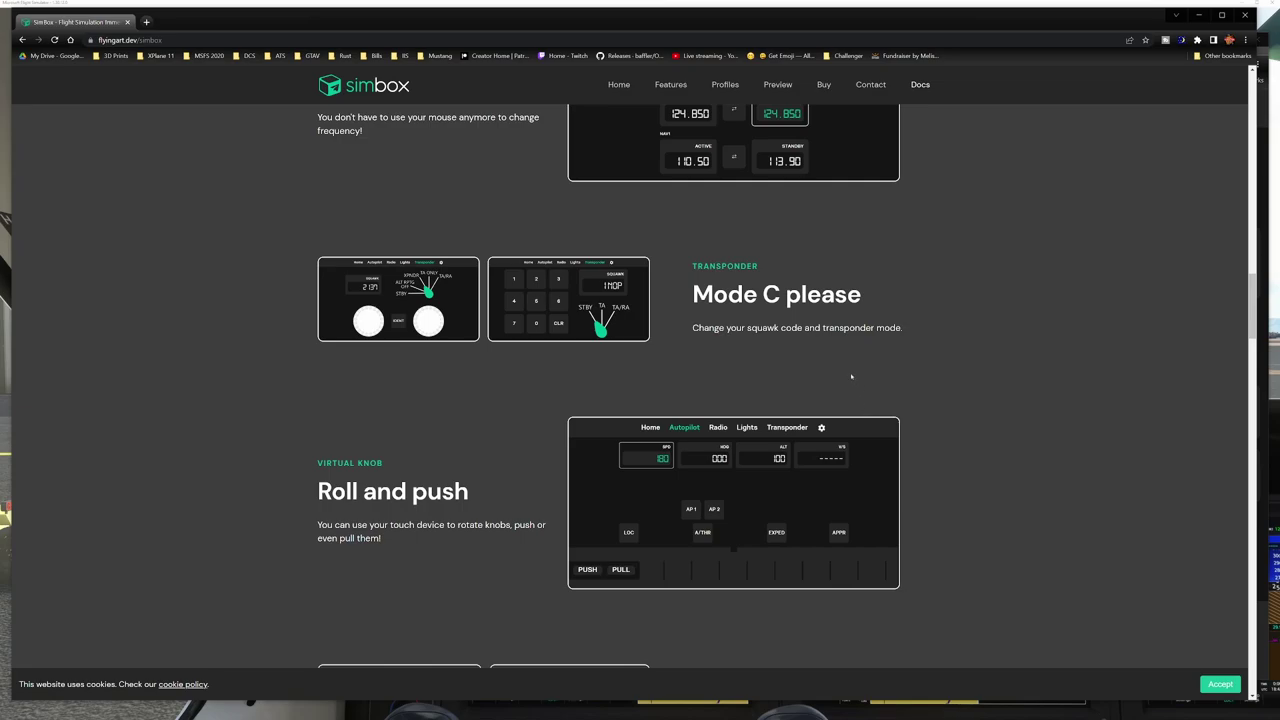
pyautogui.scroll(-3, 851, 376)
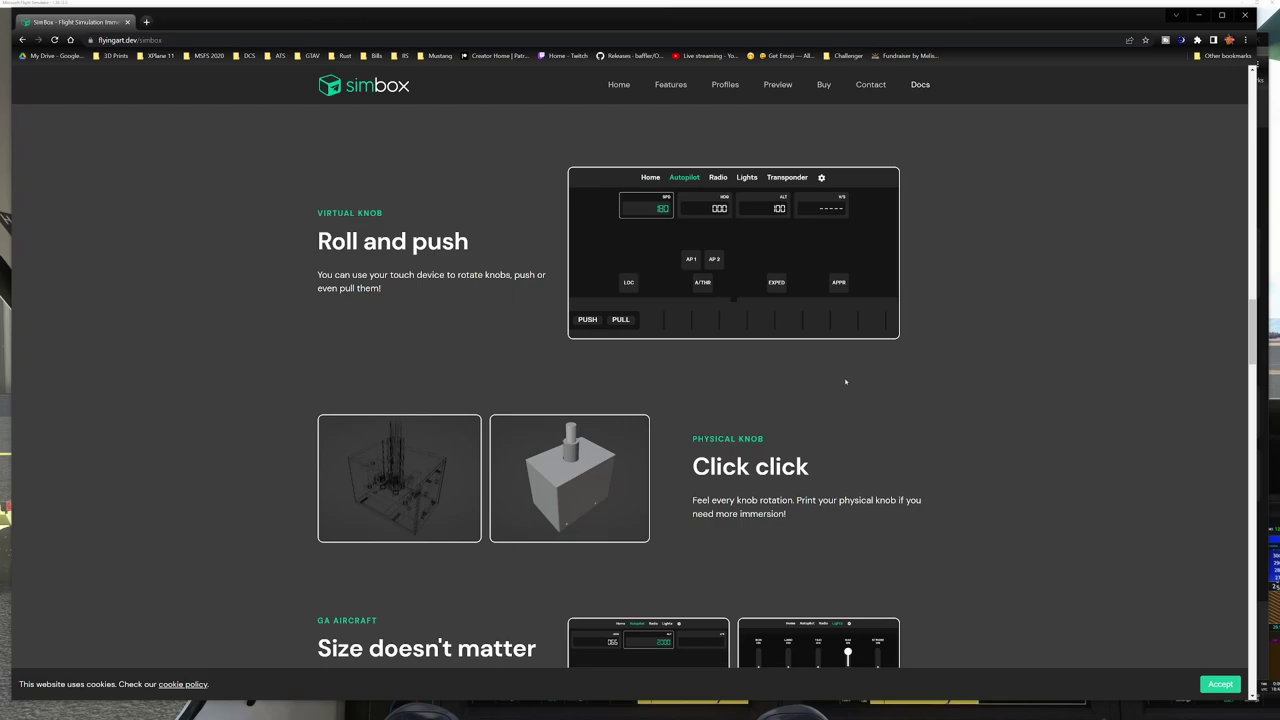
pyautogui.scroll(-1, 845, 381)
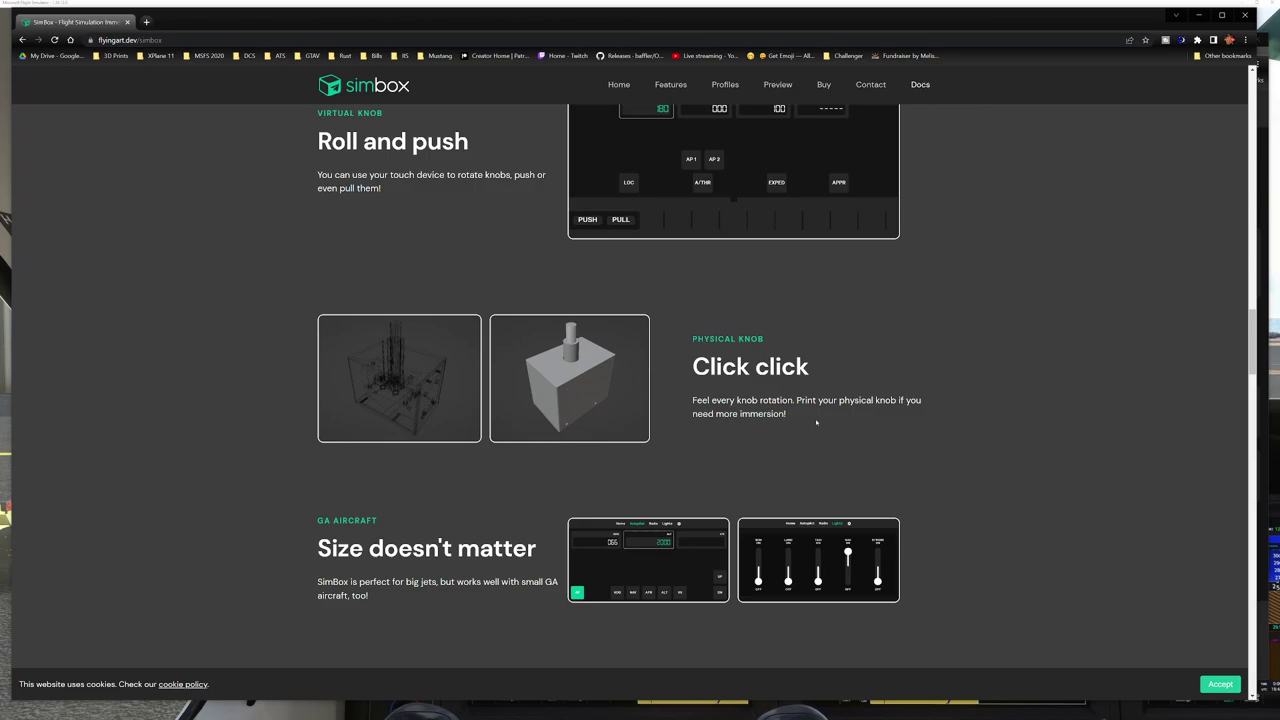
pyautogui.scroll(-3, 816, 422)
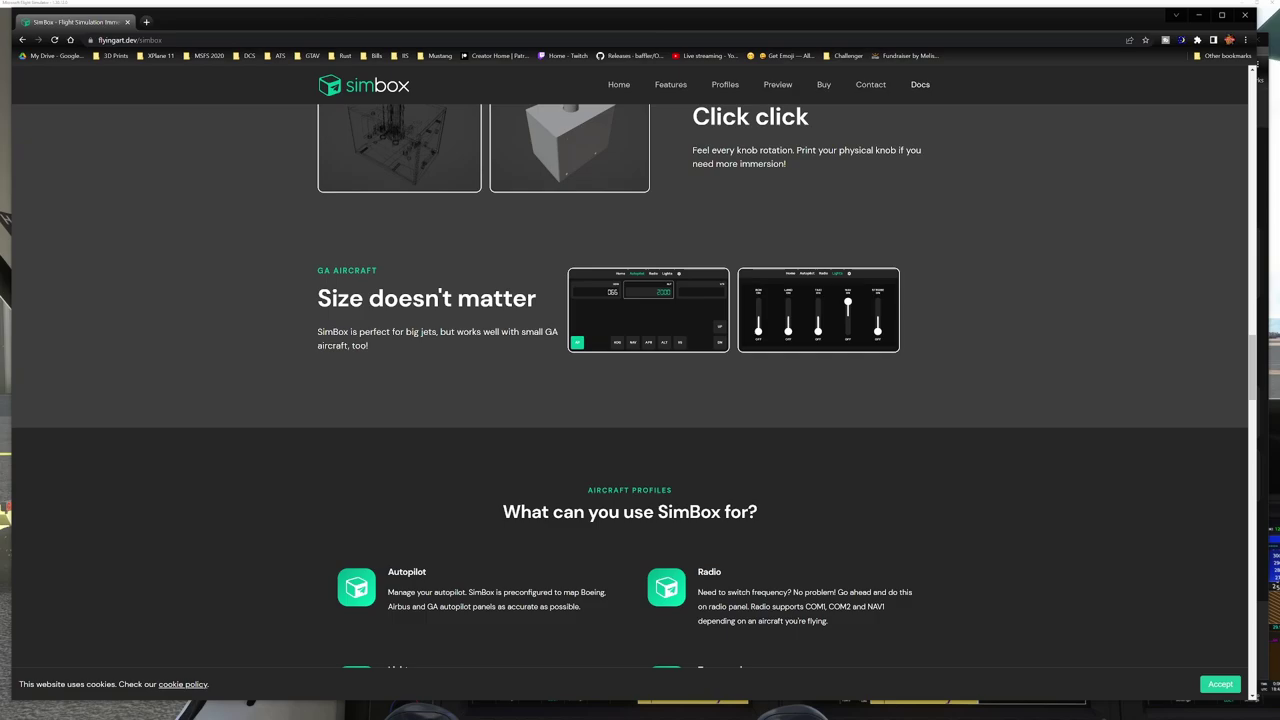
# - Move the SimBox Control window out of the way and minimize the product page to bring up the Autopilot web panel
pyautogui.moveTo(326, 150); pyautogui.dragTo(436, 146)
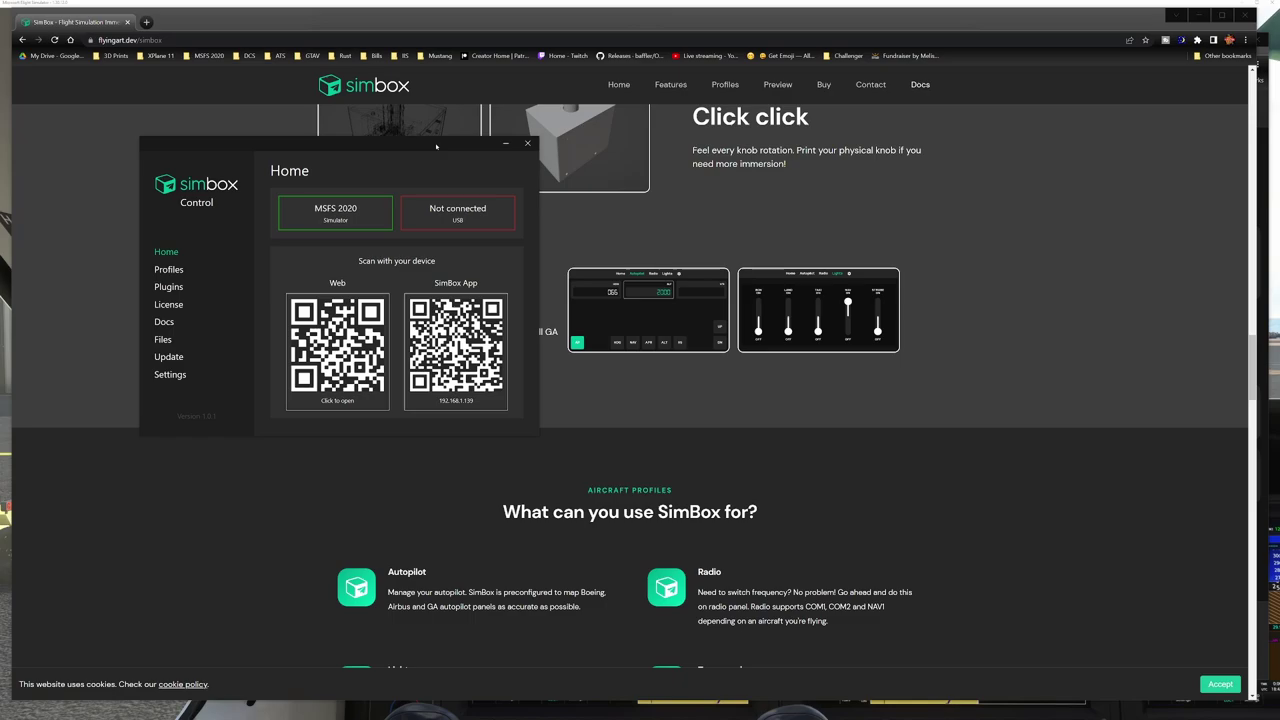
pyautogui.moveTo(346, 150); pyautogui.dragTo(254, 117)
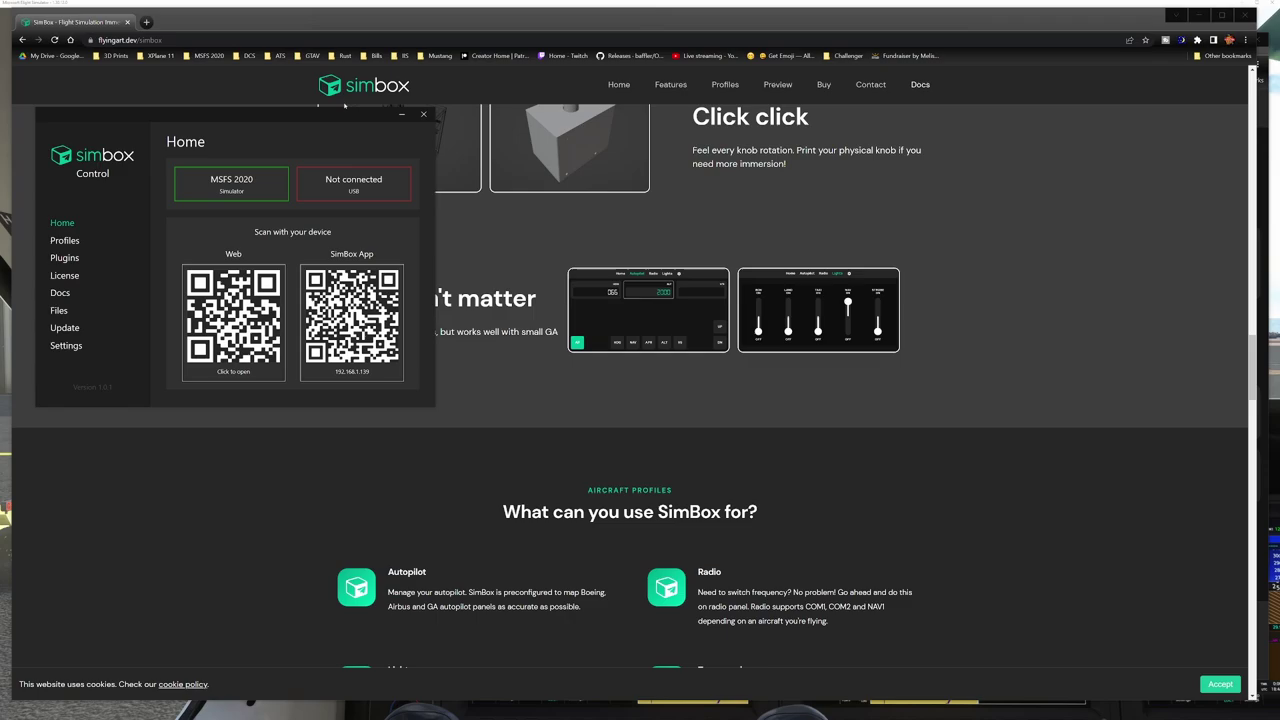
pyautogui.moveTo(336, 116); pyautogui.dragTo(0, 135)
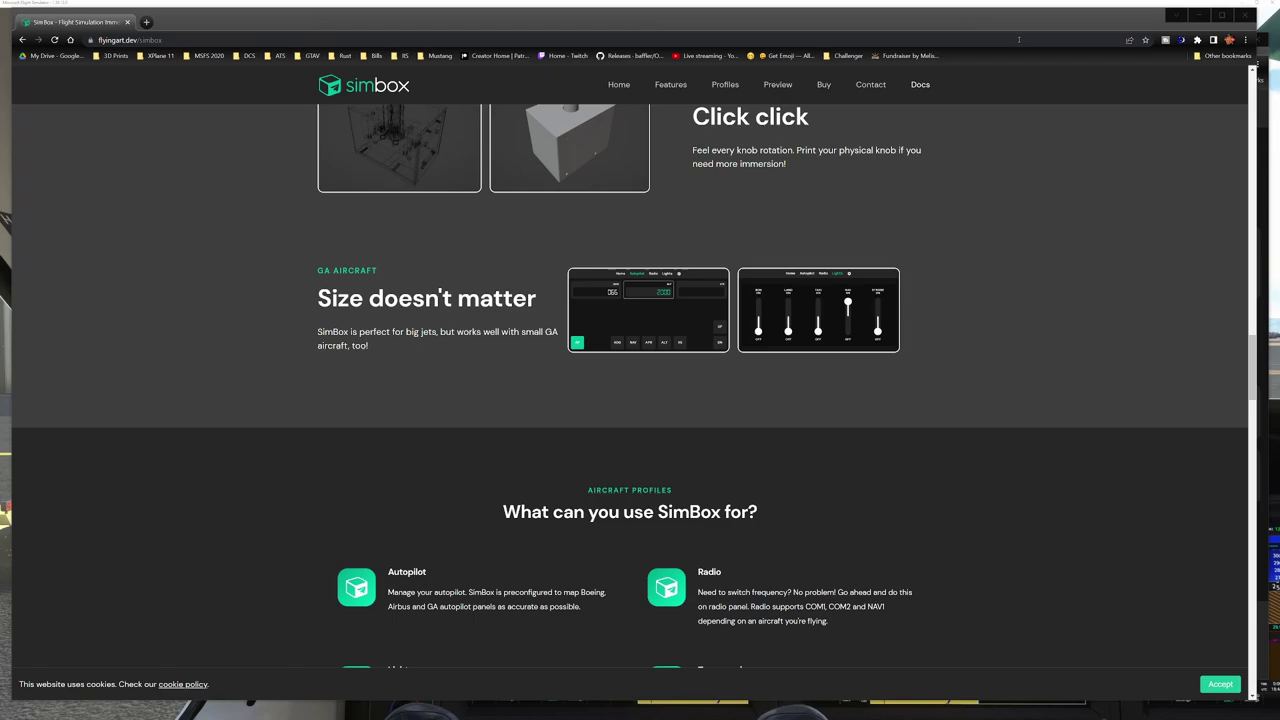
pyautogui.moveTo(1064, 26); pyautogui.dragTo(996, 38)
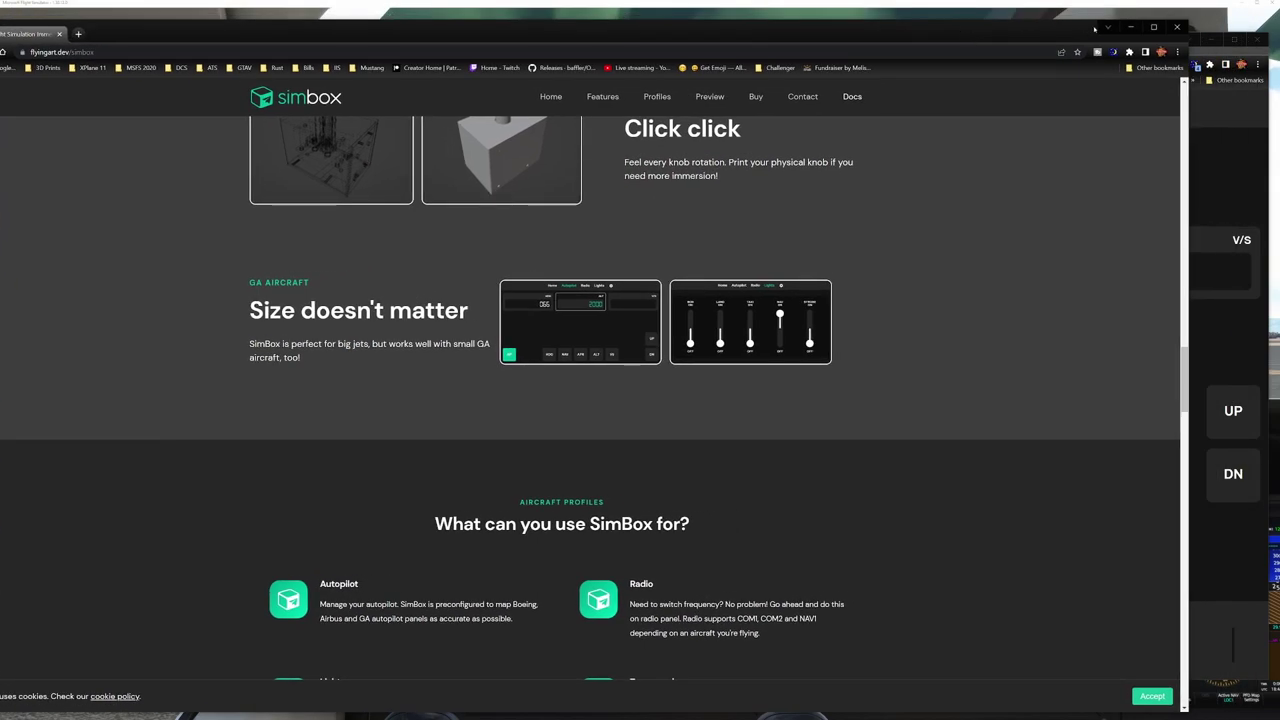
pyautogui.click(1130, 27)
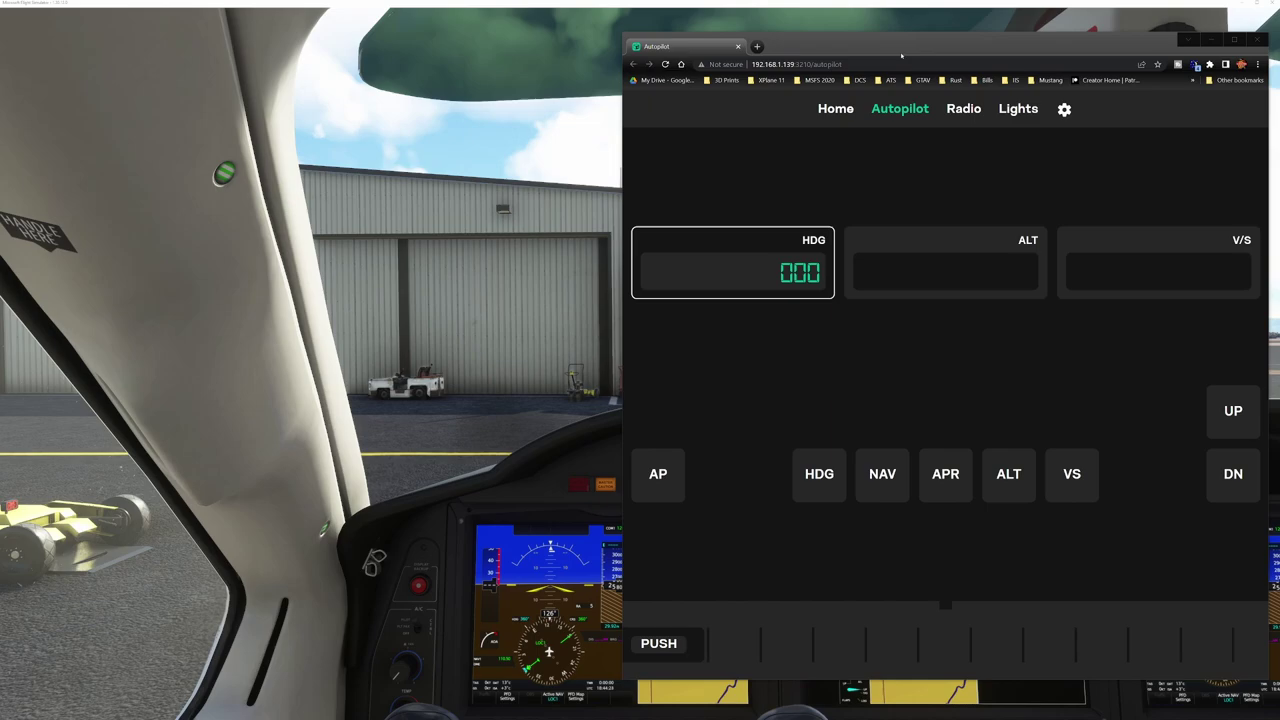
pyautogui.moveTo(901, 55); pyautogui.dragTo(869, 53)
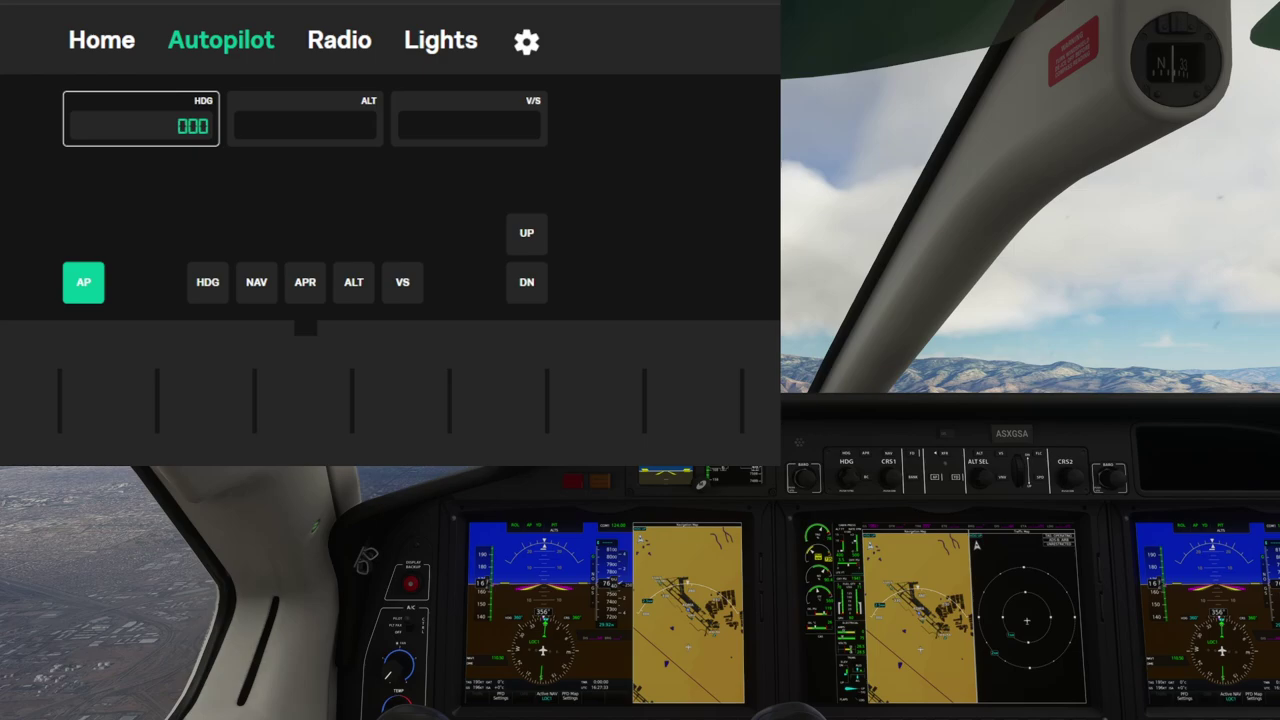
# - Engage the autopilot's heading mode and set the heading to 062 with the virtual knob
pyautogui.click(207, 282)
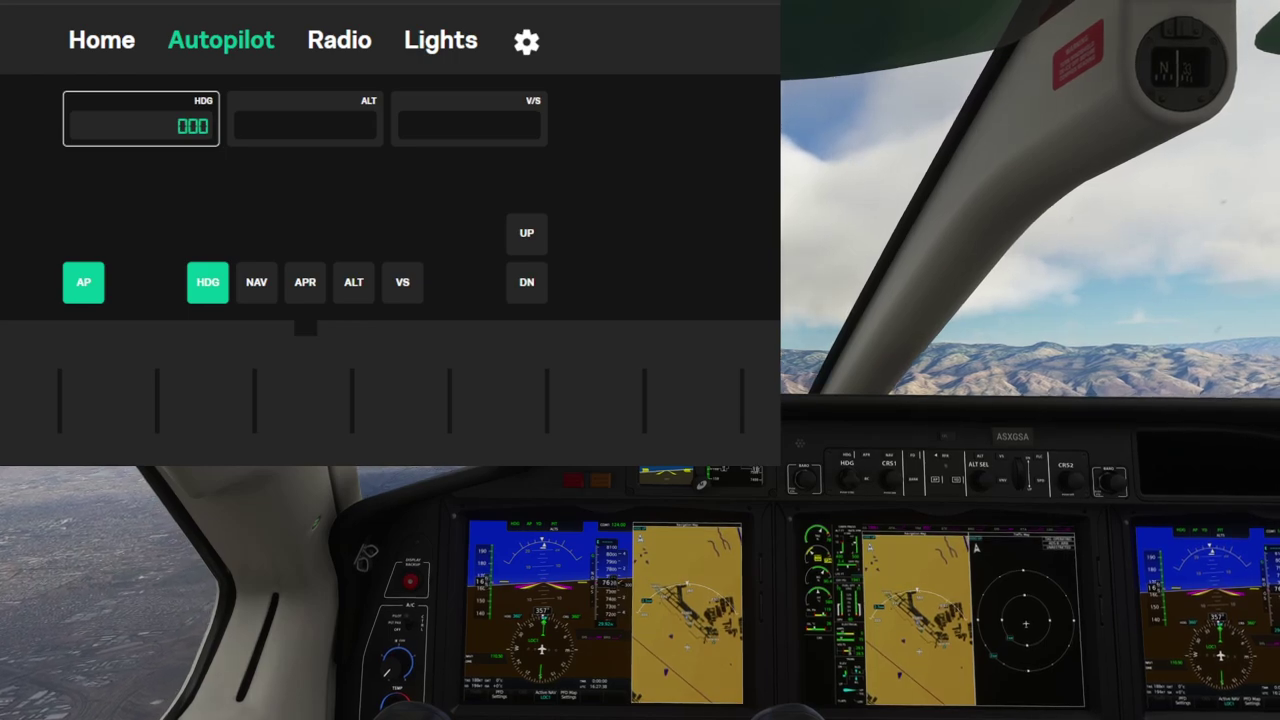
pyautogui.moveTo(449, 400); pyautogui.dragTo(242, 400)
pyautogui.moveTo(535, 400); pyautogui.dragTo(203, 400)
pyautogui.moveTo(497, 400); pyautogui.dragTo(224, 400)
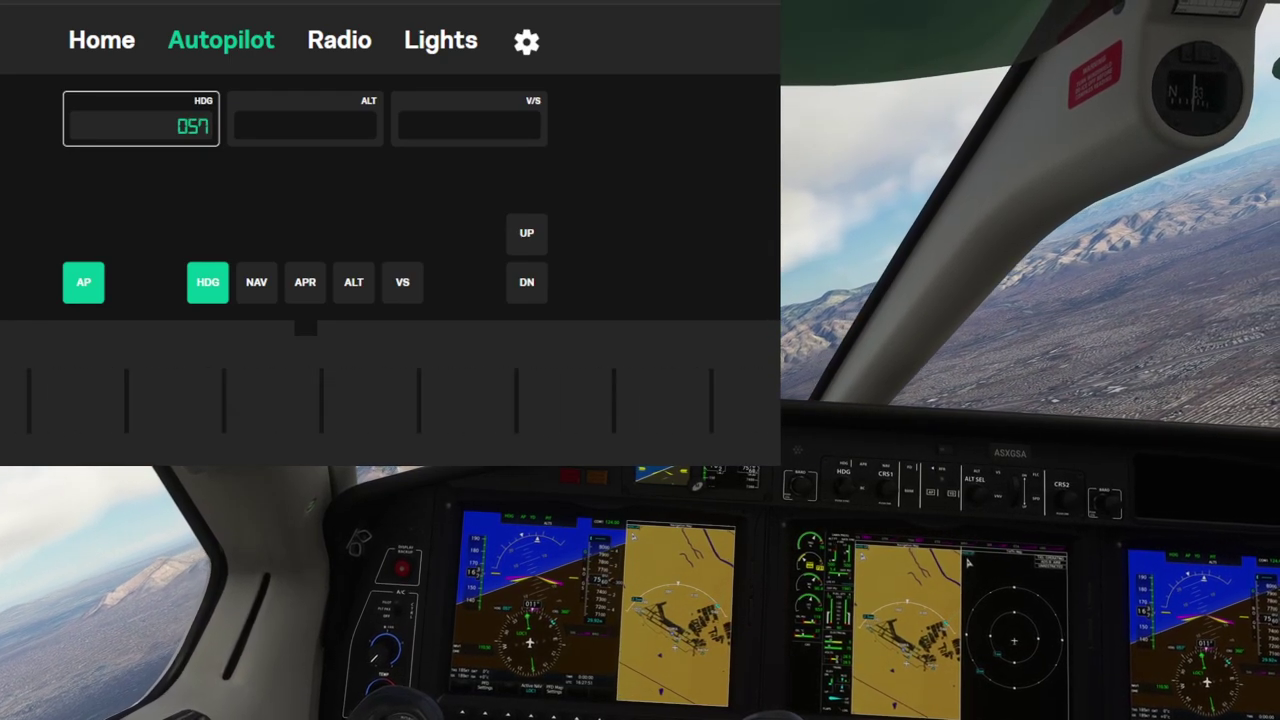
pyautogui.moveTo(419, 400); pyautogui.dragTo(267, 400)
pyautogui.moveTo(346, 400); pyautogui.dragTo(254, 400)
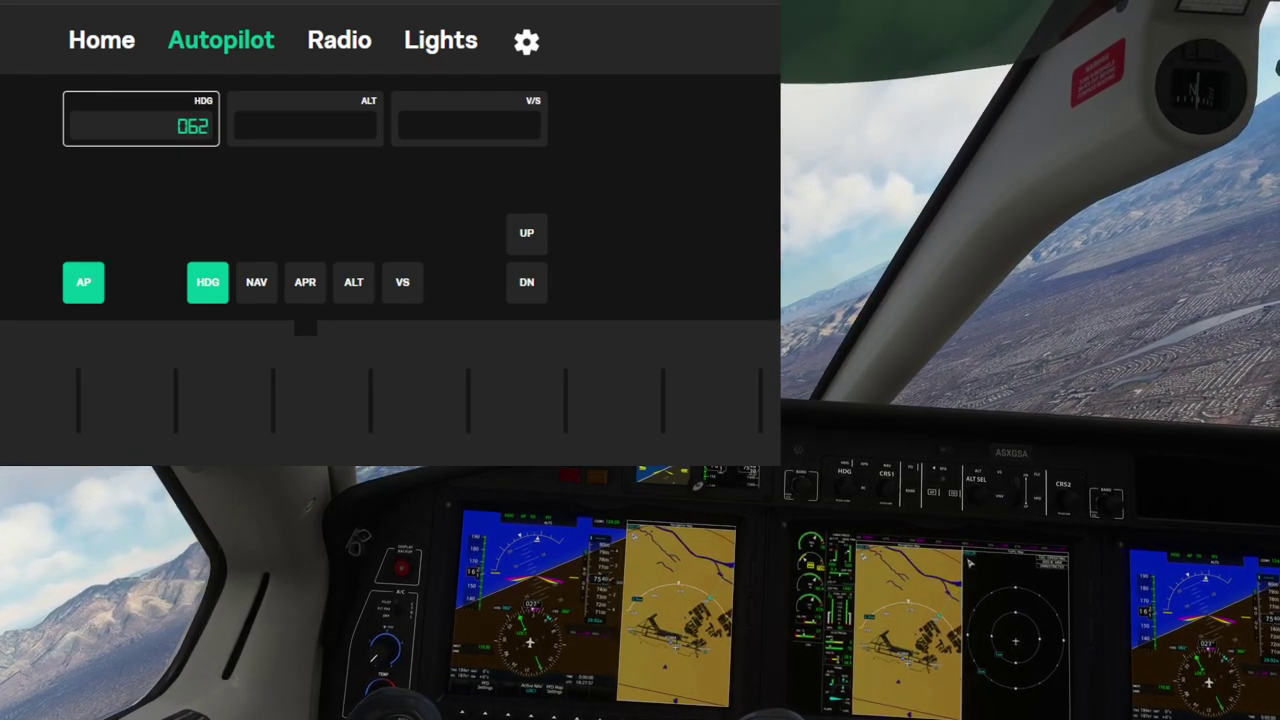
# - Select the autopilot altitude and raise it to 10000 with the virtual knob
pyautogui.click(305, 119)
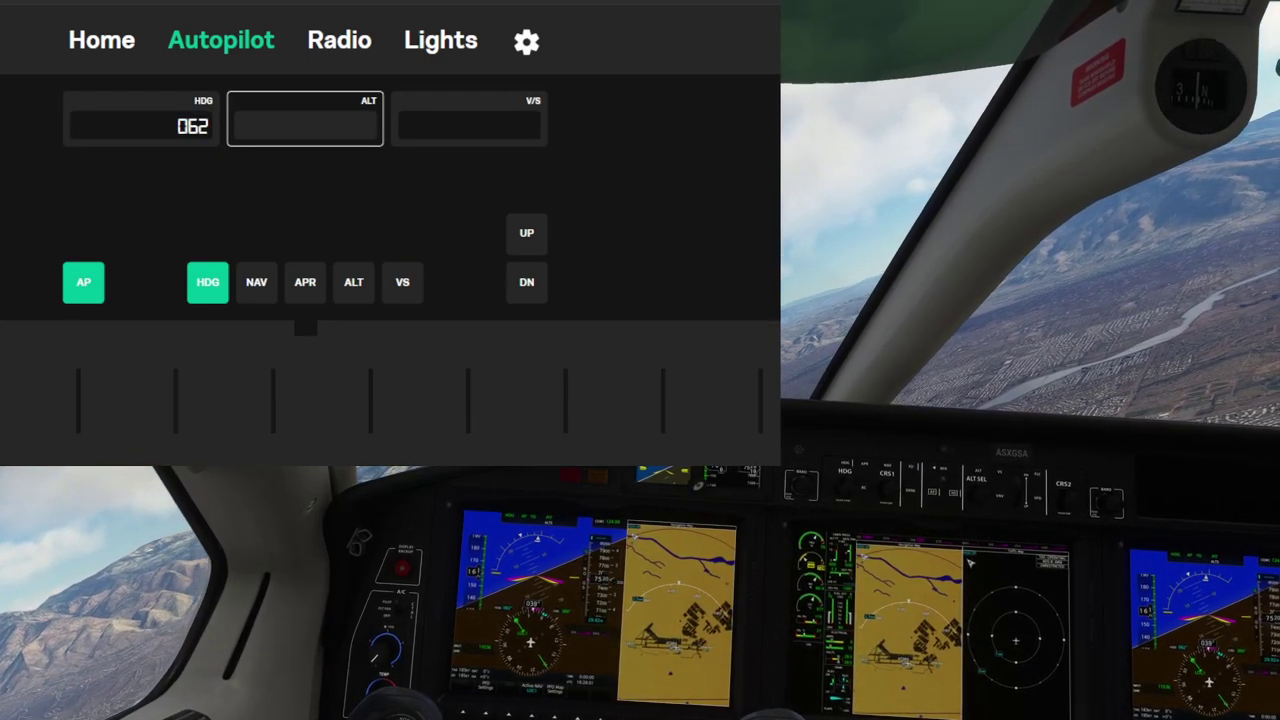
pyautogui.moveTo(180, 400); pyautogui.dragTo(98, 400)
pyautogui.moveTo(680, 400); pyautogui.dragTo(95, 400)
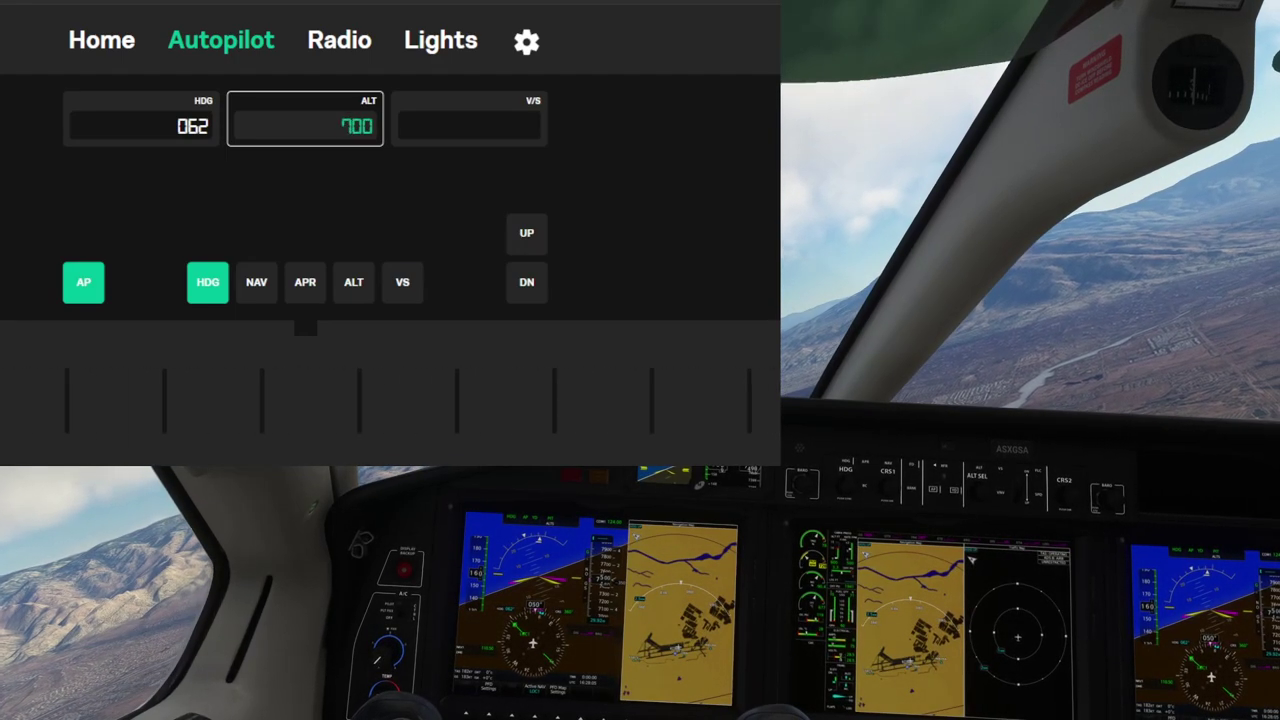
pyautogui.moveTo(225, 400); pyautogui.dragTo(213, 400)
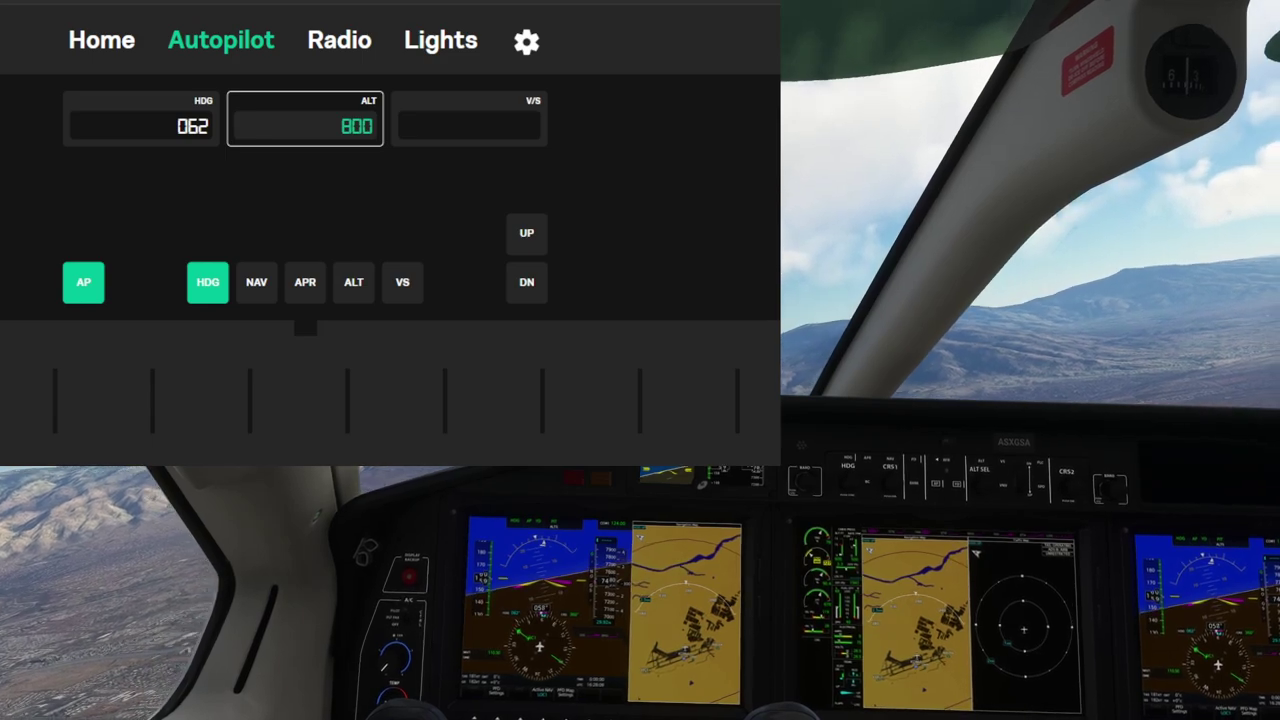
pyautogui.moveTo(400, 400); pyautogui.dragTo(219, 400)
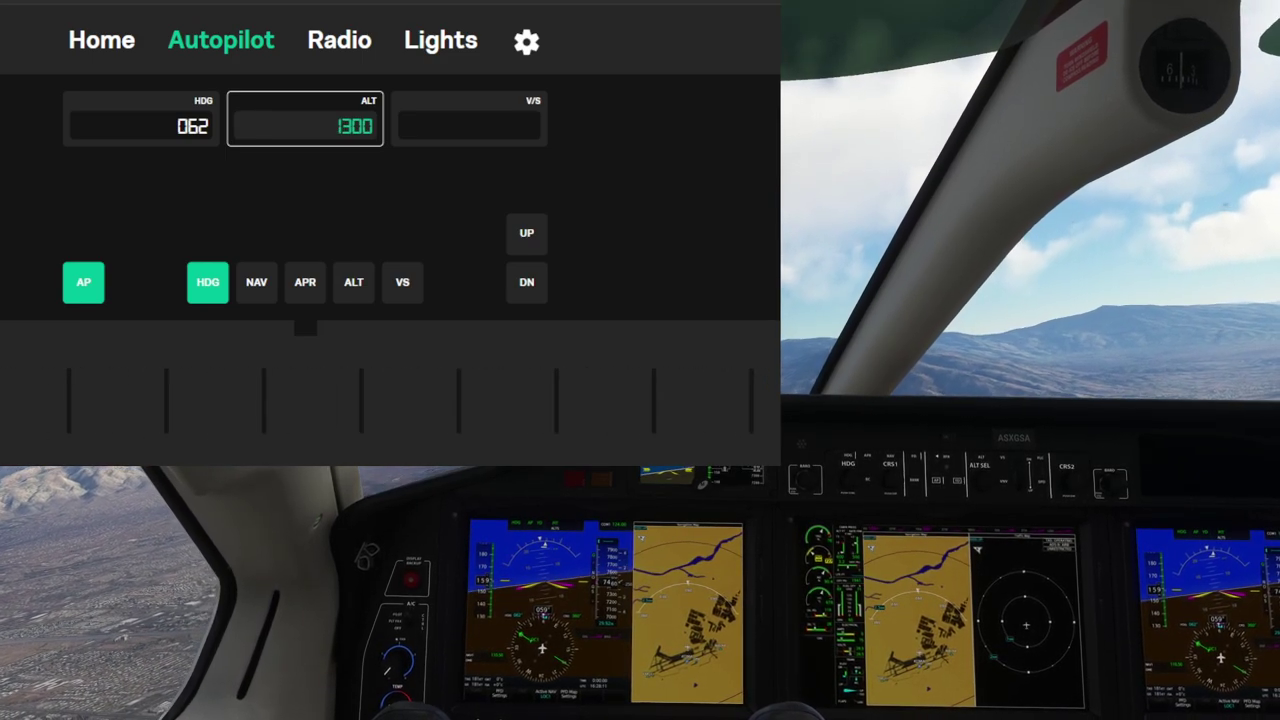
pyautogui.moveTo(400, 400); pyautogui.dragTo(118, 400)
pyautogui.moveTo(600, 400); pyautogui.dragTo(244, 400)
pyautogui.moveTo(500, 400); pyautogui.dragTo(358, 400)
pyautogui.moveTo(250, 400); pyautogui.dragTo(118, 400)
pyautogui.moveTo(500, 400); pyautogui.dragTo(344, 400)
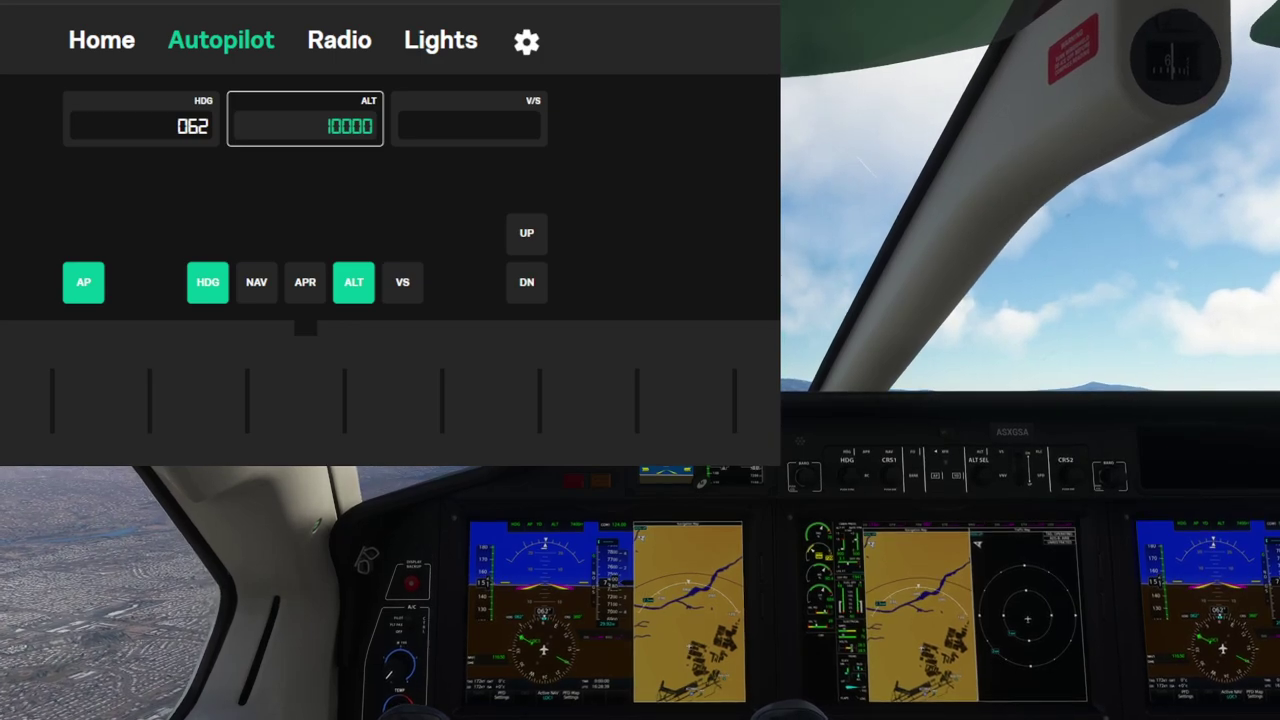
# - Engage the autopilot's vertical speed mode and increase the vertical speed to 1500
pyautogui.click(402, 282)
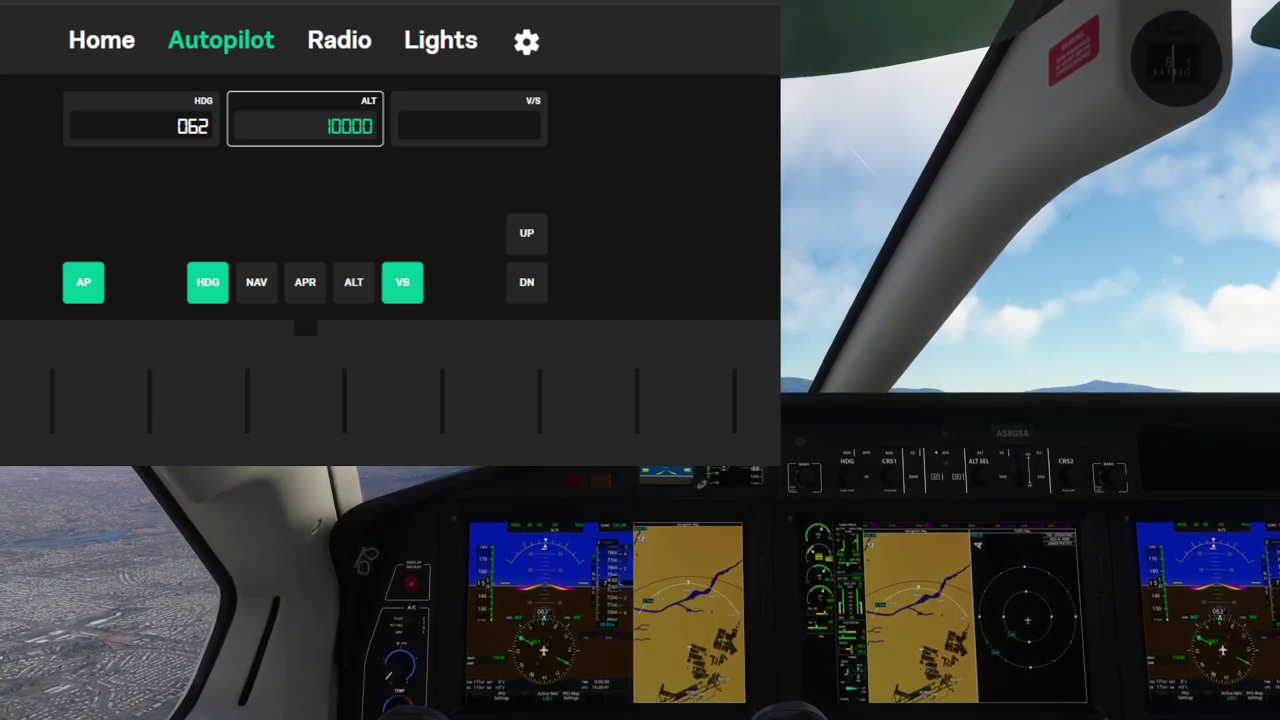
pyautogui.click(527, 233)
pyautogui.click(527, 233)
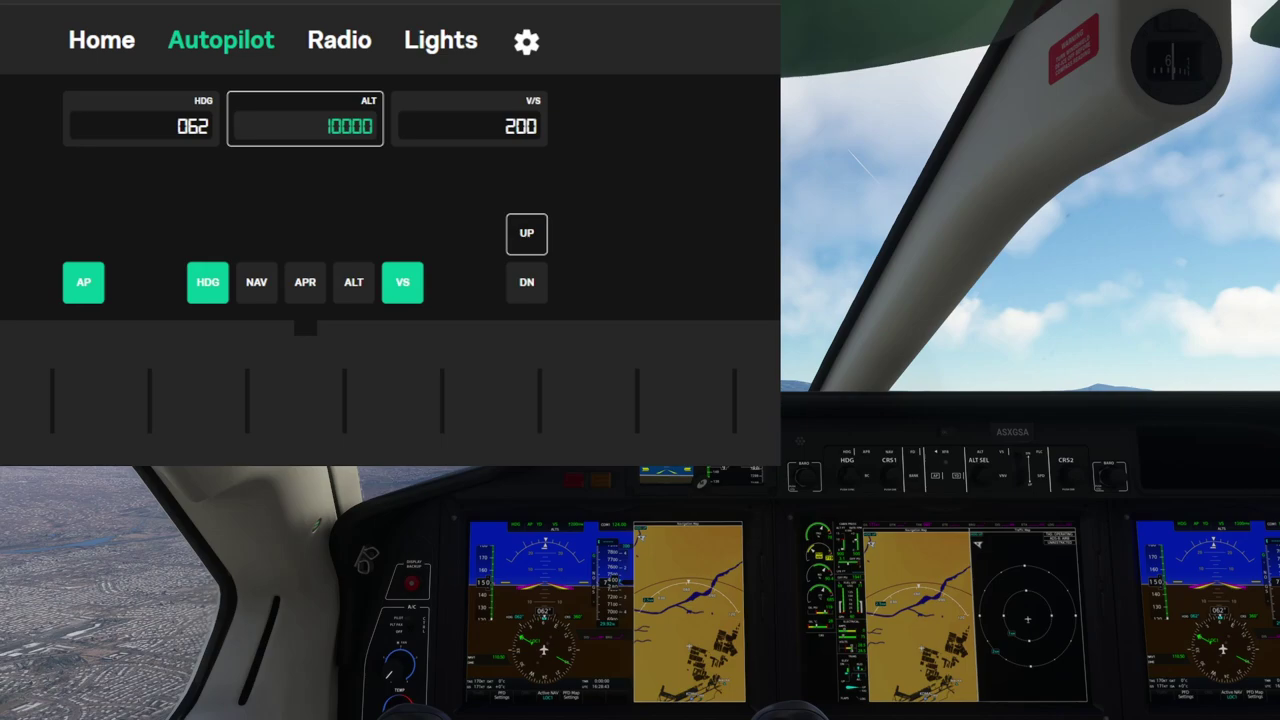
pyautogui.click(527, 233)
pyautogui.click(527, 233)
pyautogui.click(527, 233)
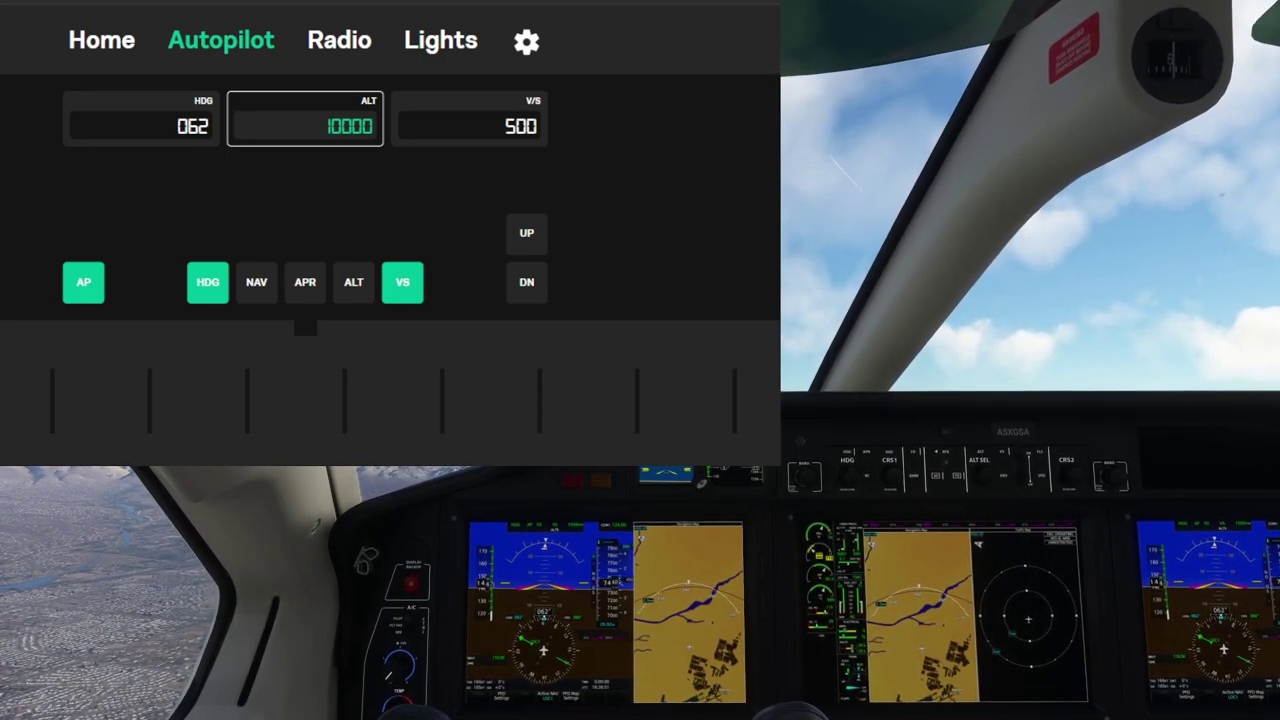
pyautogui.click(526, 233)
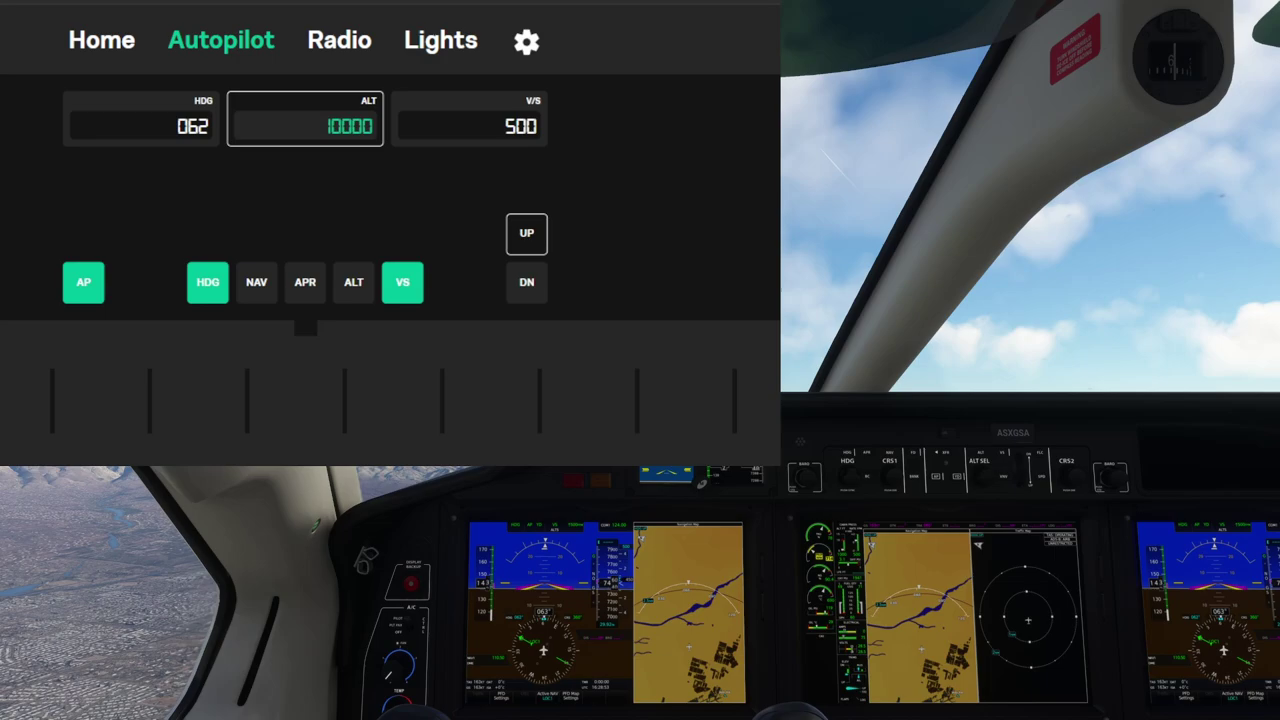
pyautogui.click(526, 233)
pyautogui.click(526, 233)
pyautogui.click(526, 233)
pyautogui.click(526, 233)
pyautogui.click(526, 233)
pyautogui.click(526, 233)
pyautogui.click(526, 233)
pyautogui.click(526, 233)
pyautogui.click(526, 233)
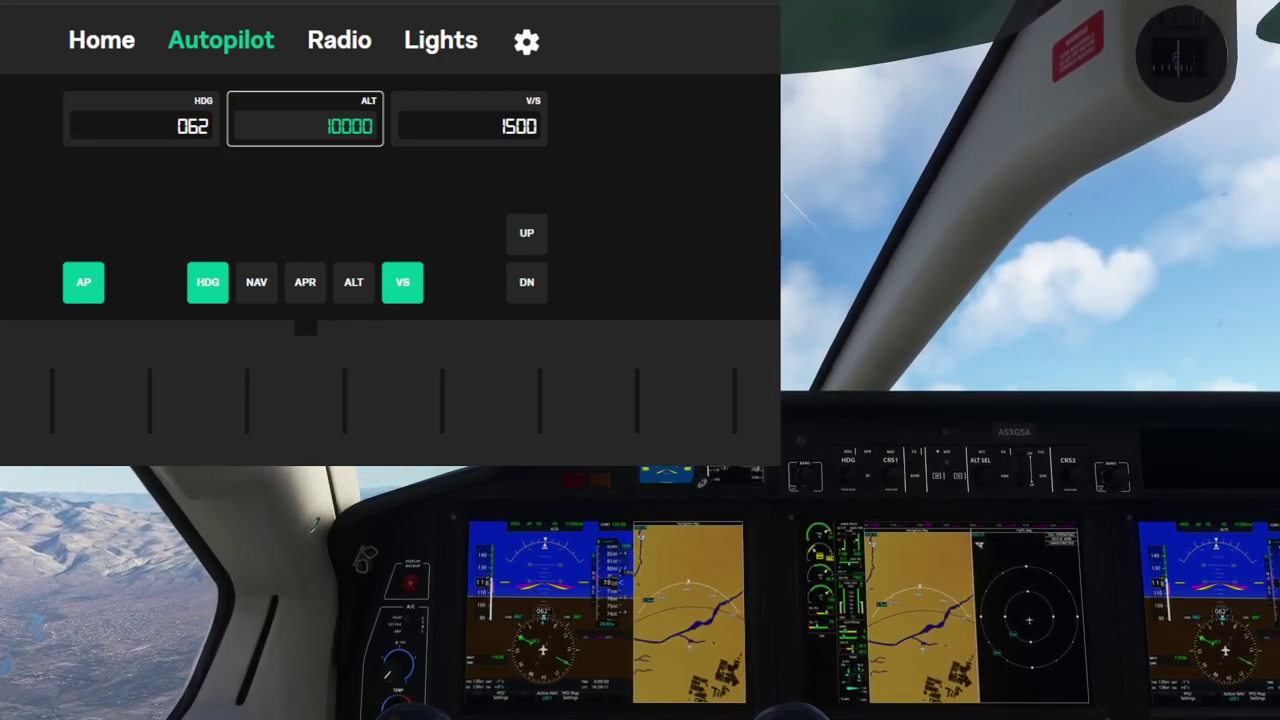
# - Open the radio page and tune the COM2 standby frequency to 126.950
pyautogui.click(339, 40)
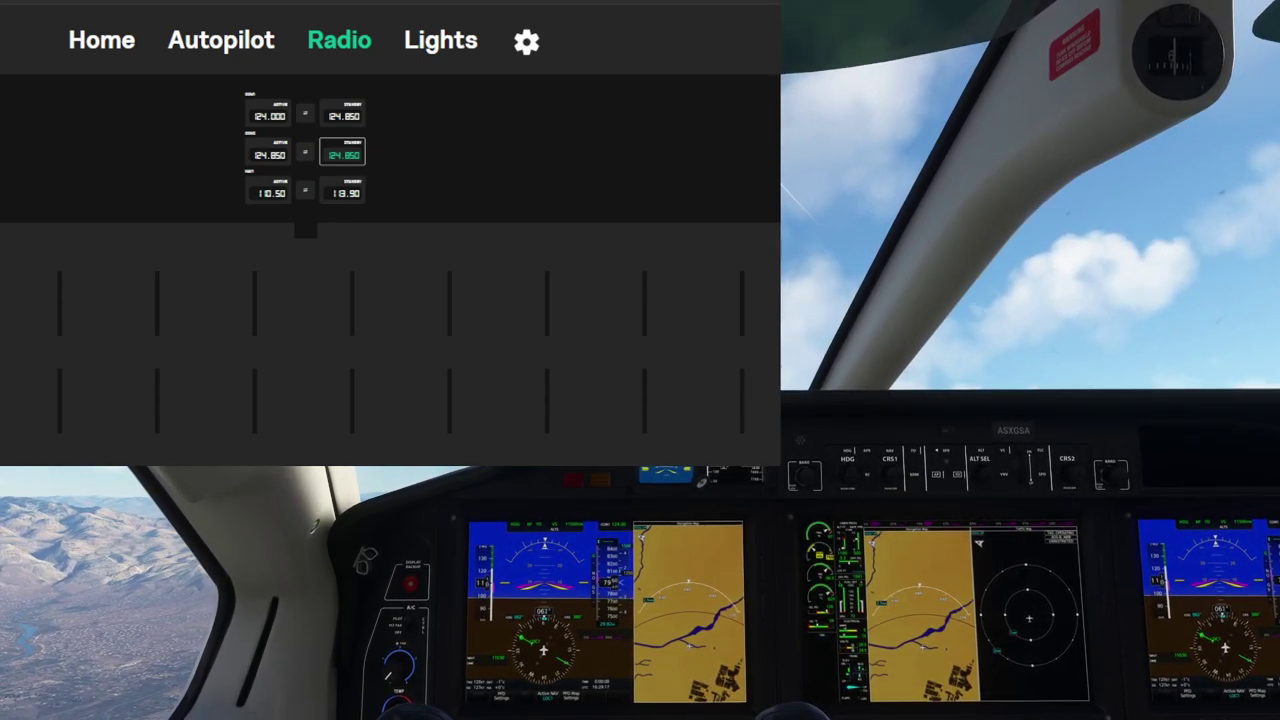
pyautogui.scroll(5, 390, 303)
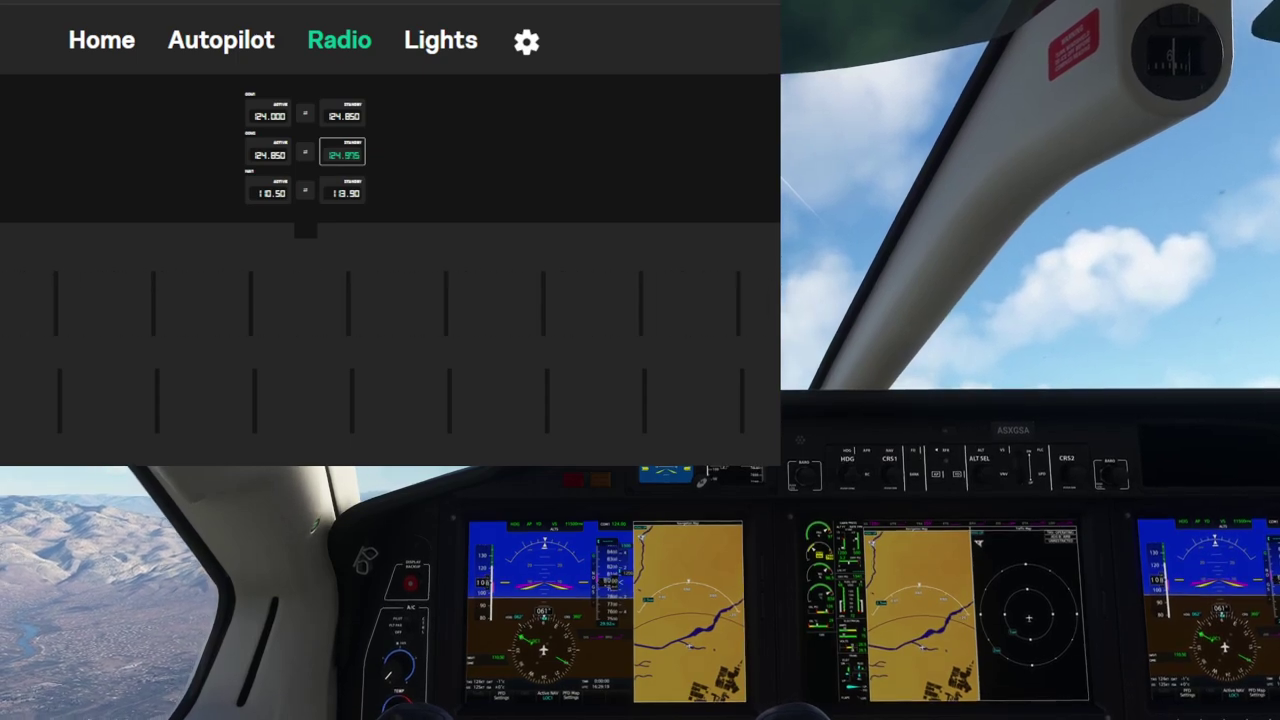
pyautogui.scroll(-2, 390, 303)
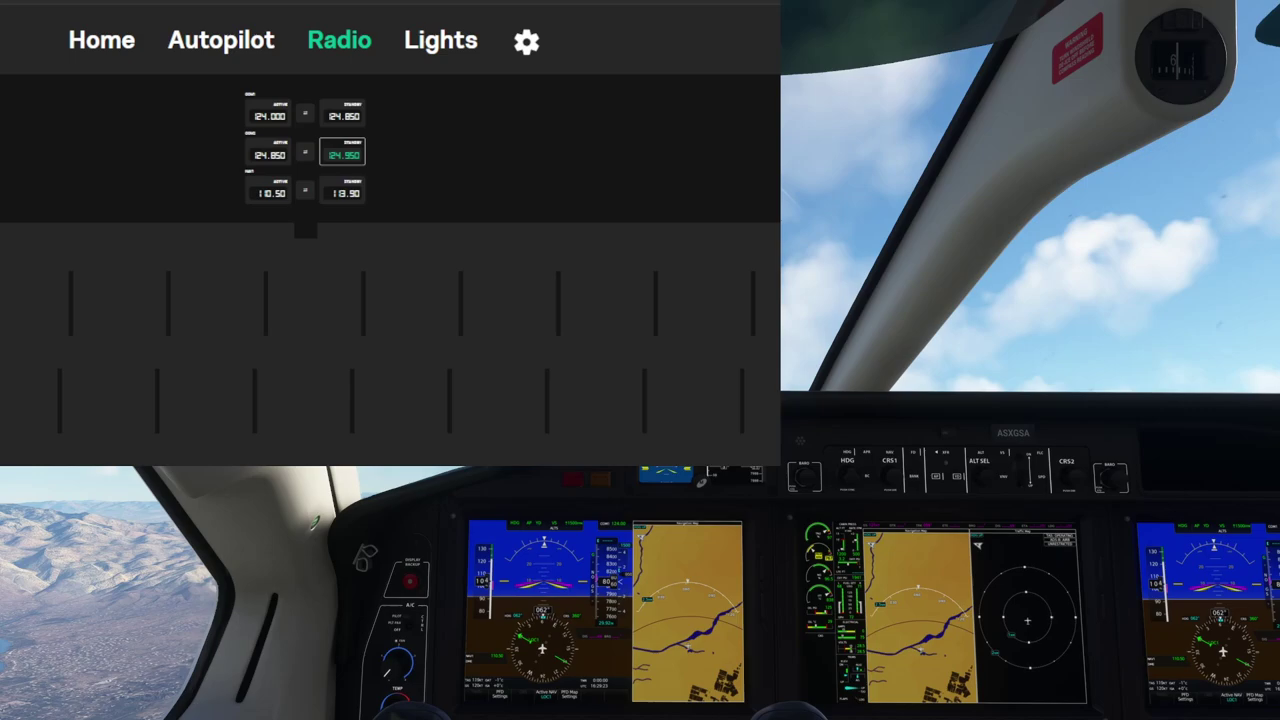
pyautogui.hscroll(1, 400, 400)
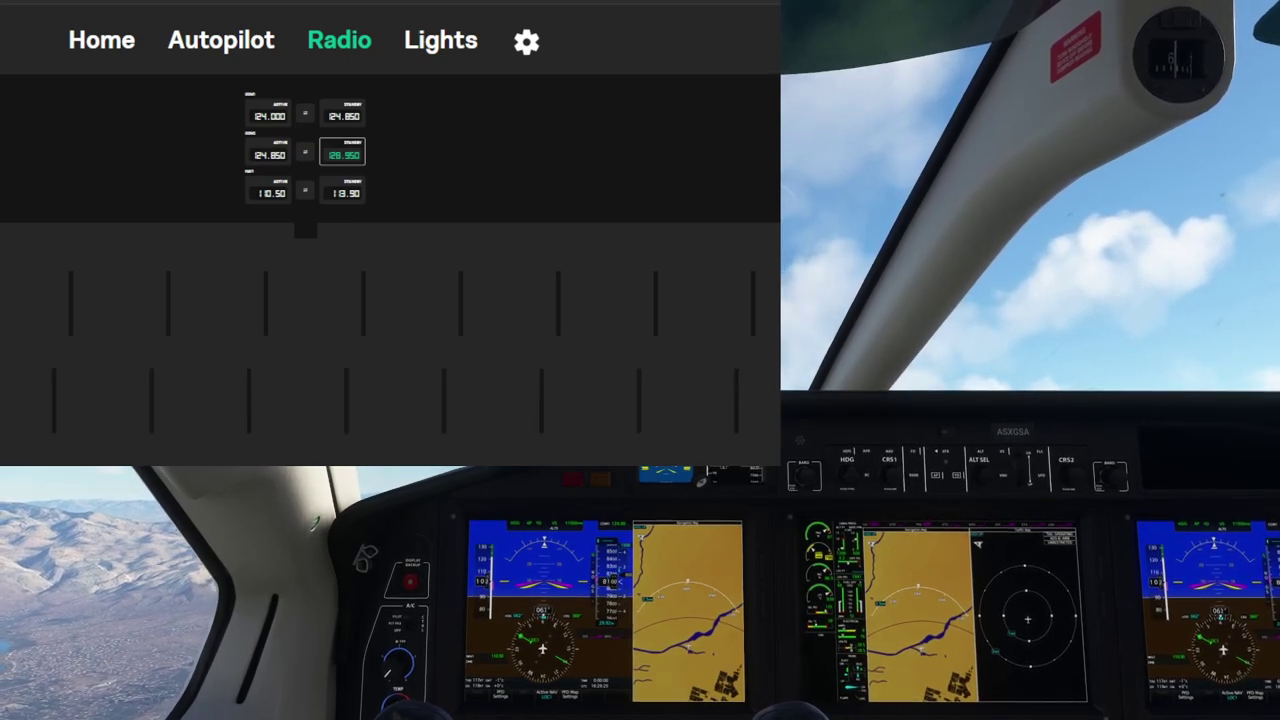
pyautogui.hscroll(1, 400, 400)
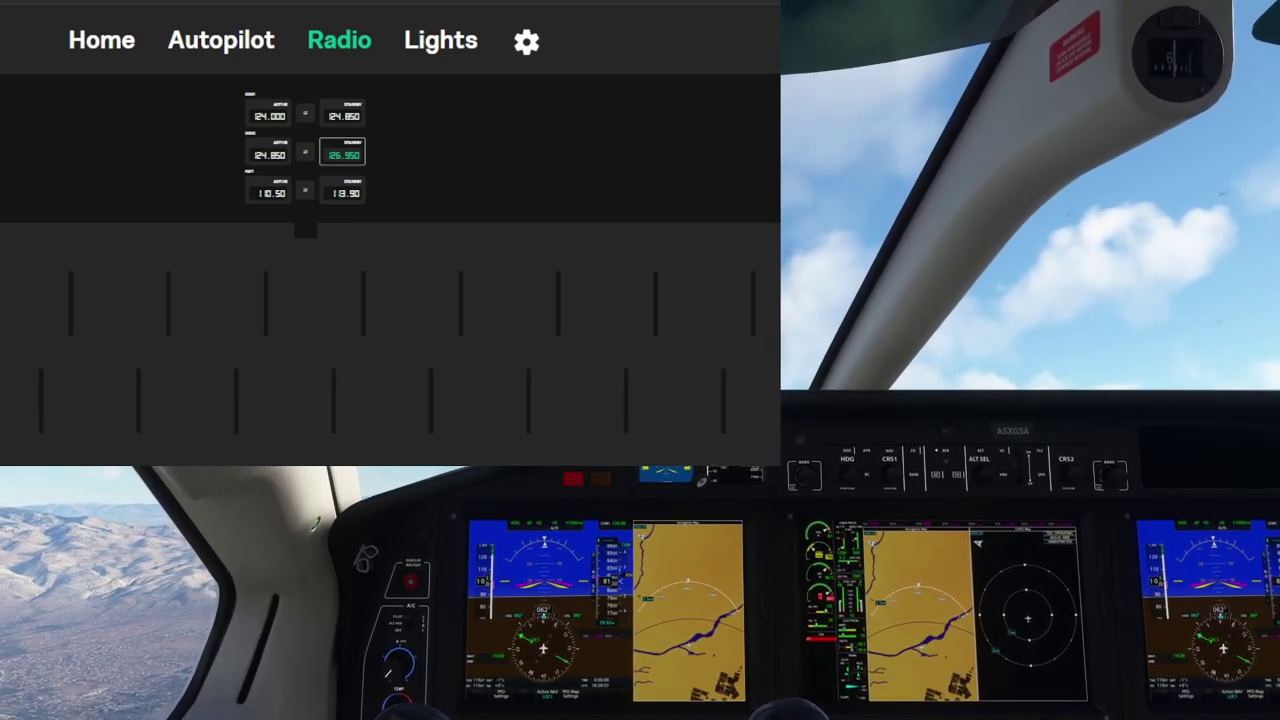
# - Swap the active and standby frequencies of COM2, COM1 and NAV1
pyautogui.click(305, 151)
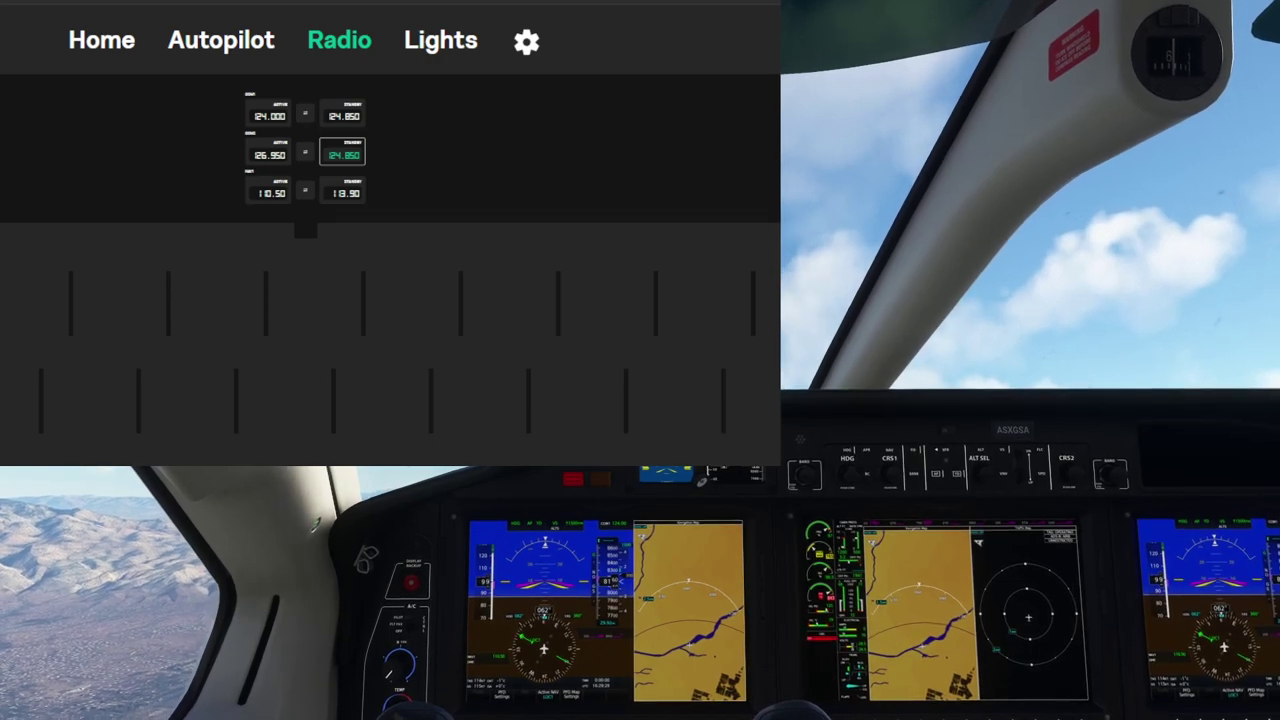
pyautogui.click(305, 113)
pyautogui.click(305, 190)
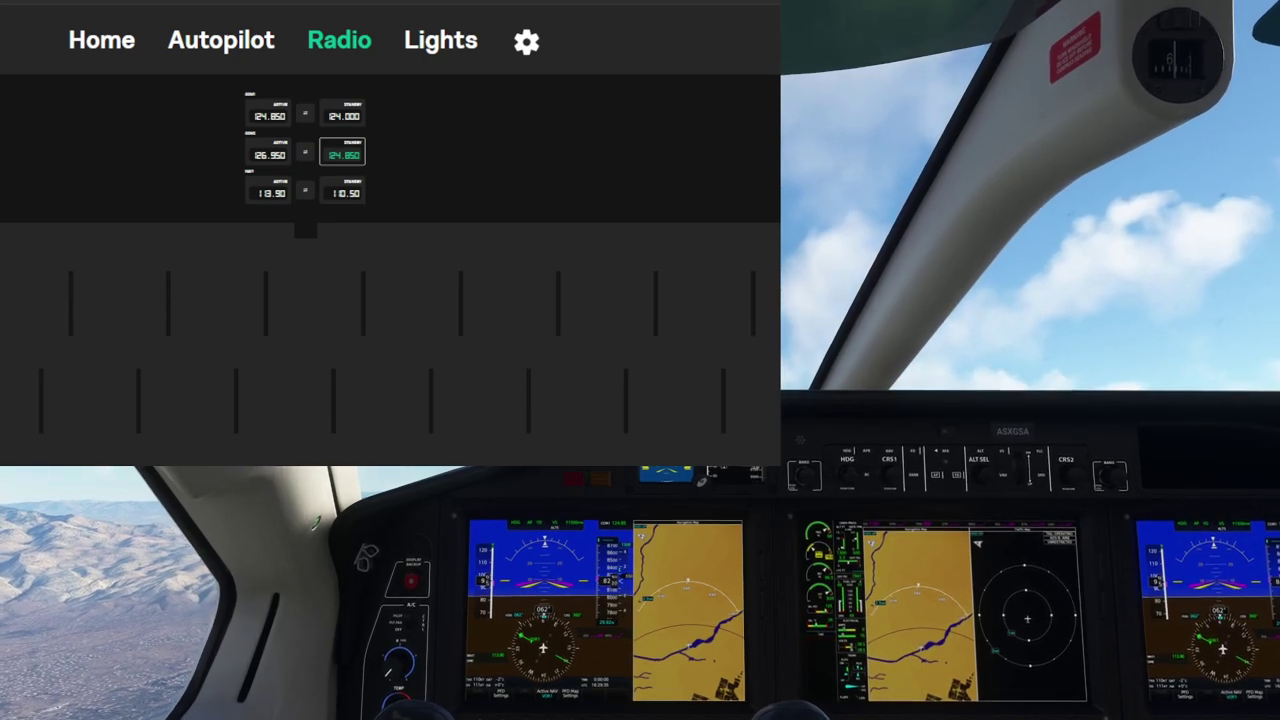
# - Open the lights page, try the taxi and landing light switches, and leave all four lights off
pyautogui.click(440, 40)
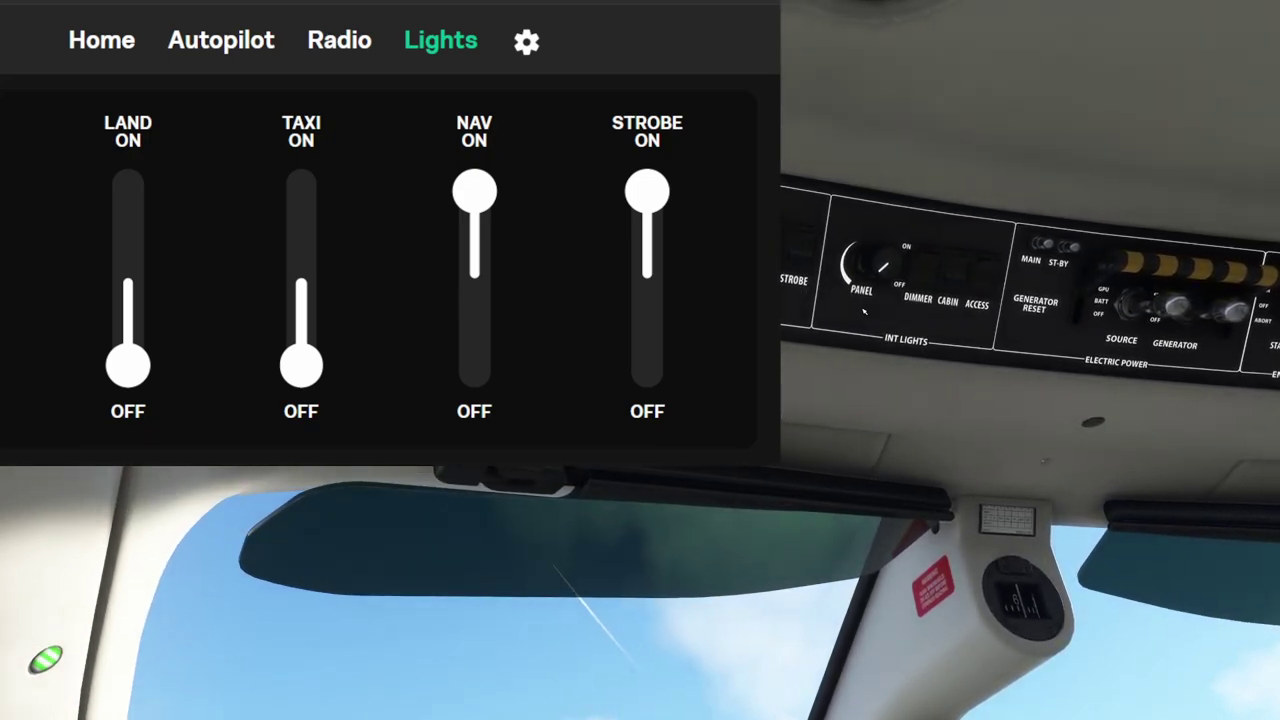
pyautogui.click(311, 192)
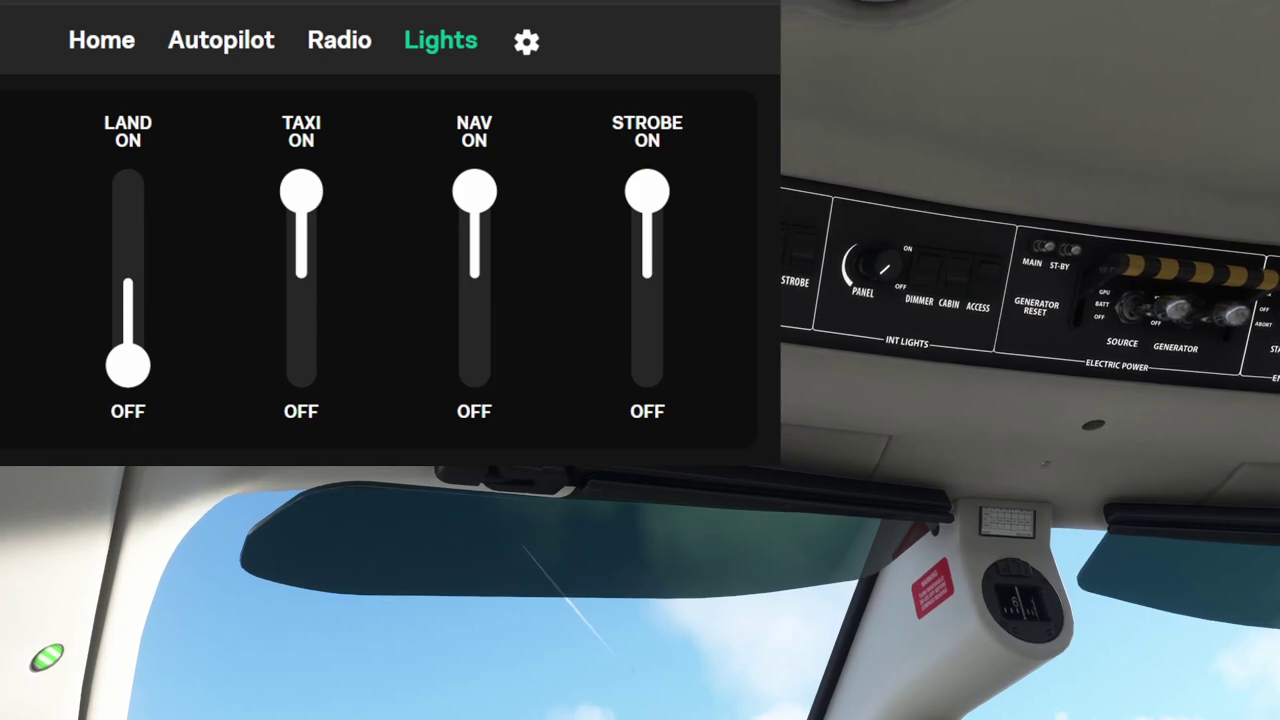
pyautogui.click(128, 192)
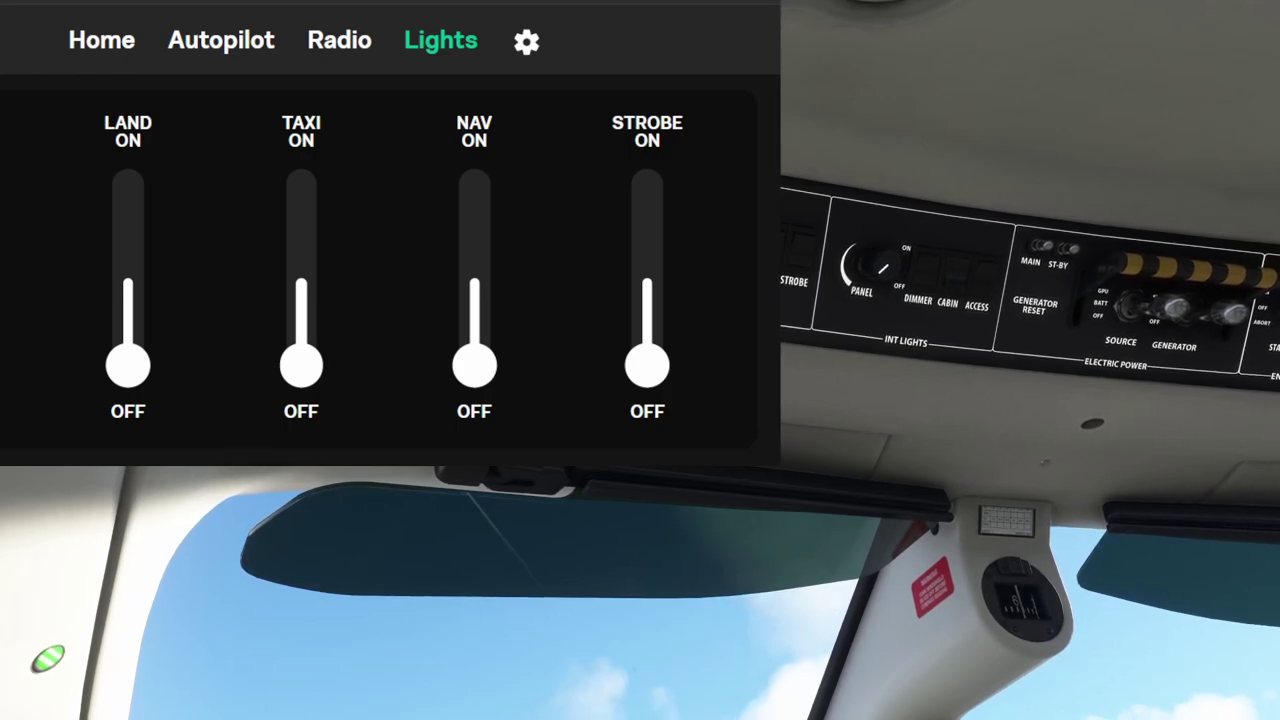
# - Open the SimBox settings and review the virtual knob and haptics options
pyautogui.click(526, 42)
pyautogui.scroll(-2, 367, 270)
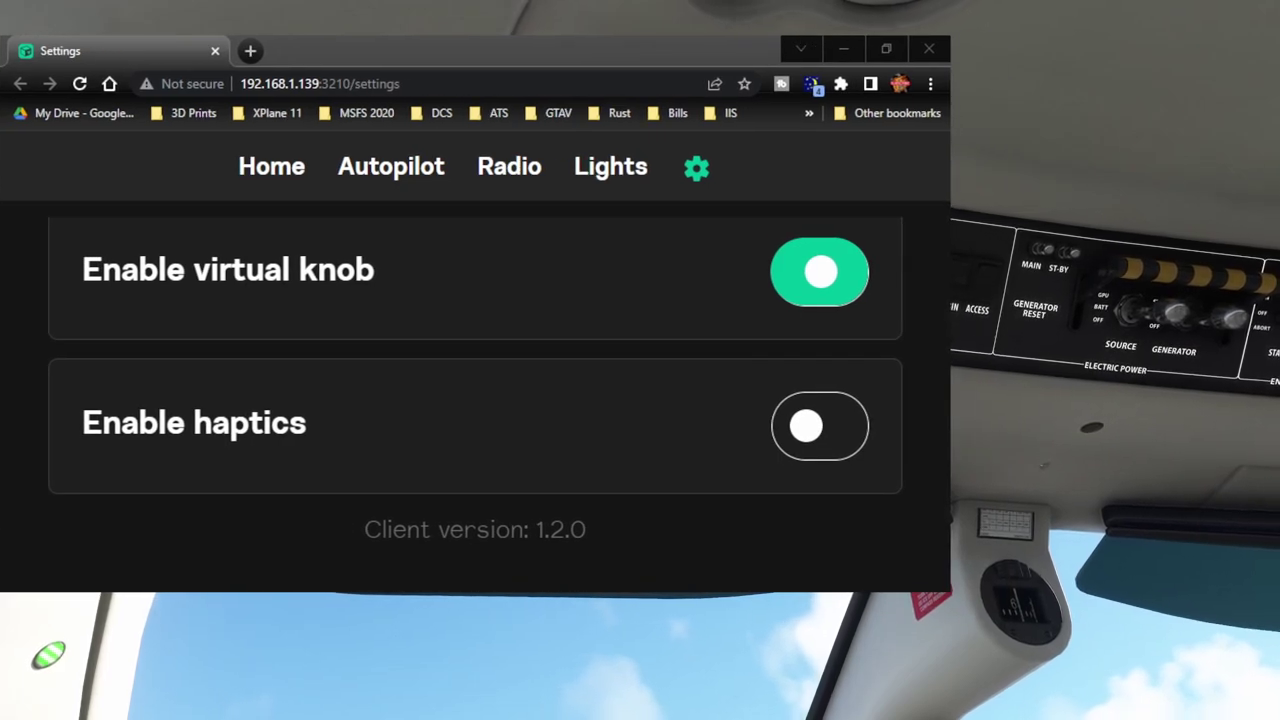
pyautogui.hotkey('alt', 'Tab')
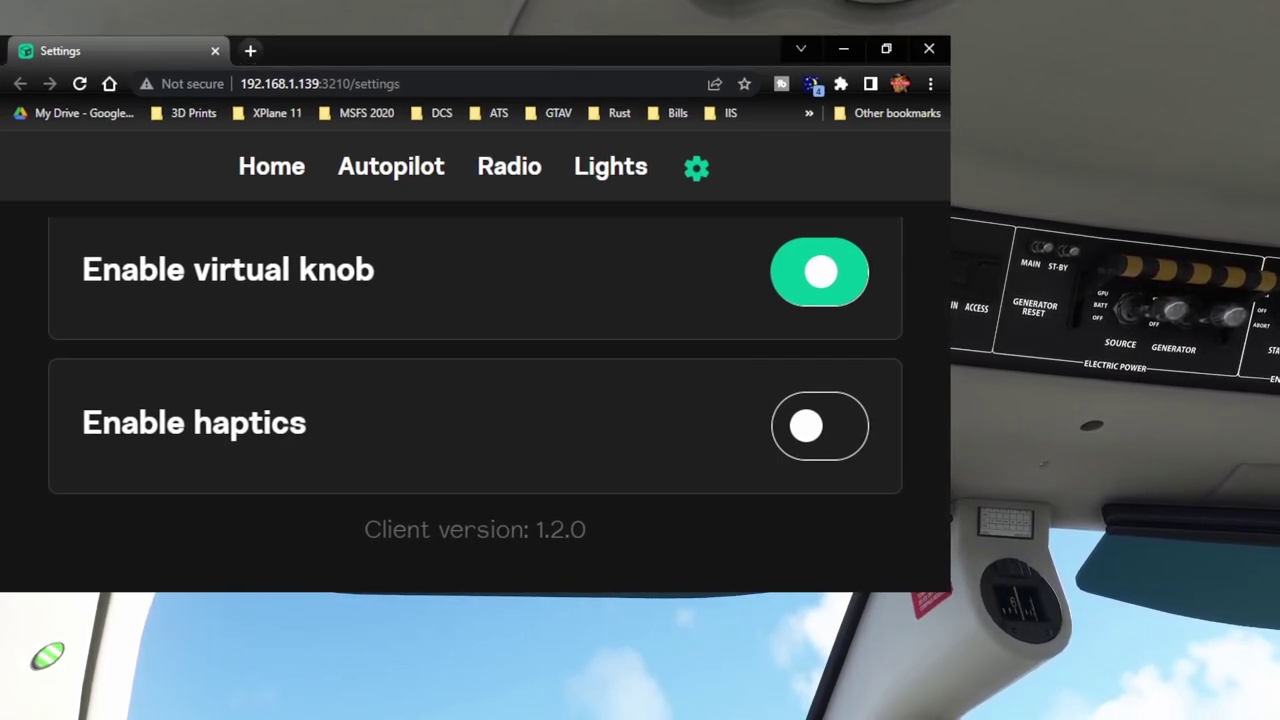
pyautogui.scroll(1, 475, 390)
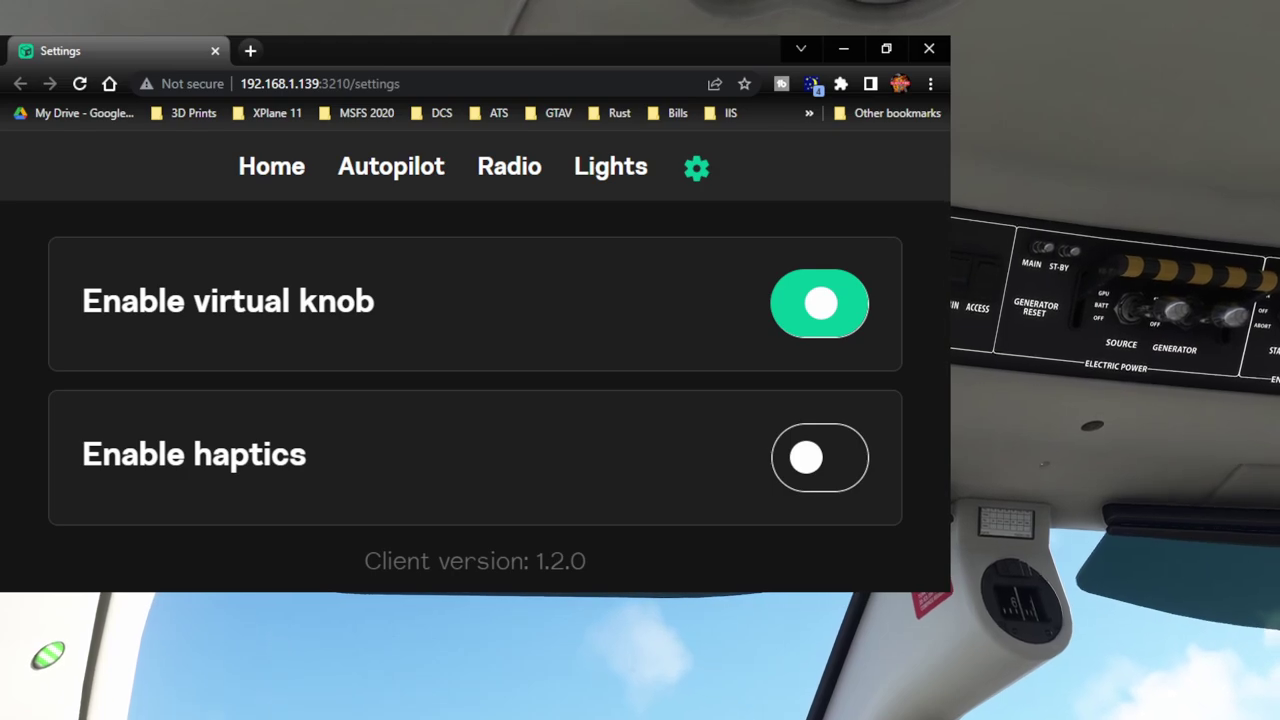
# - Revisit the autopilot page and tune the COM2 standby frequency to 125.775 on the radio page
pyautogui.click(391, 166)
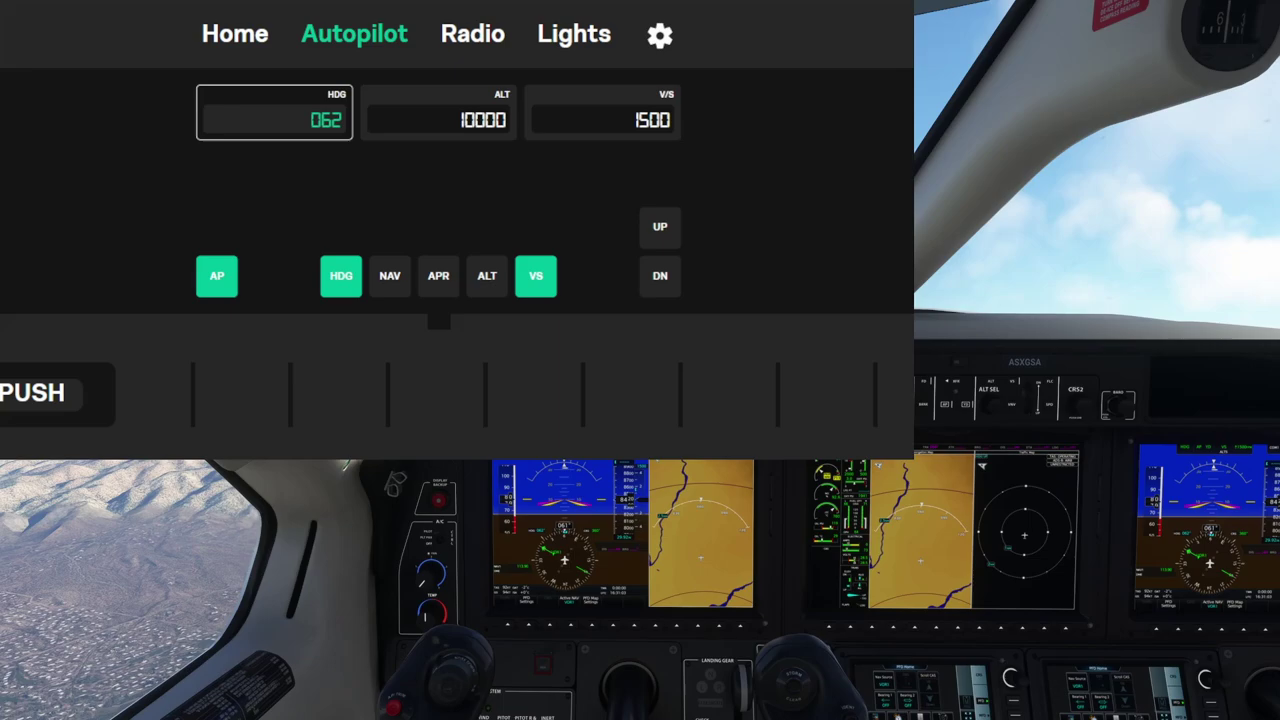
pyautogui.click(473, 33)
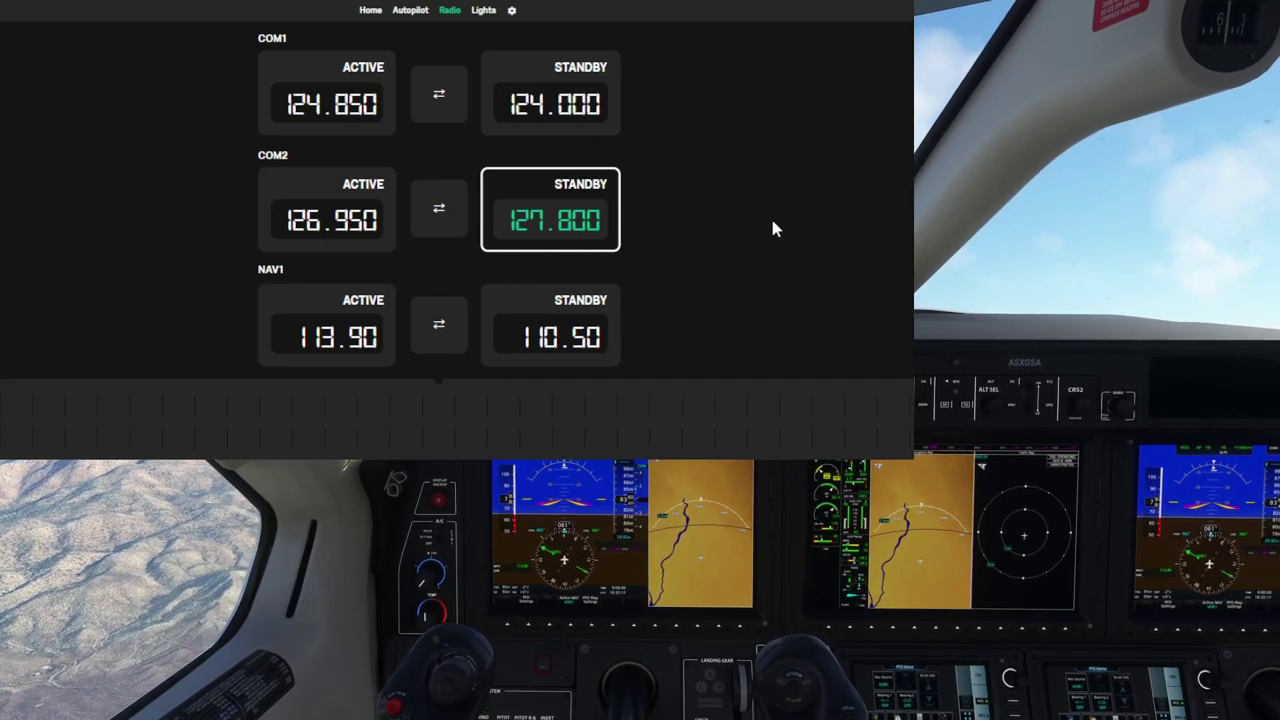
pyautogui.scroll(-3, 771, 222)
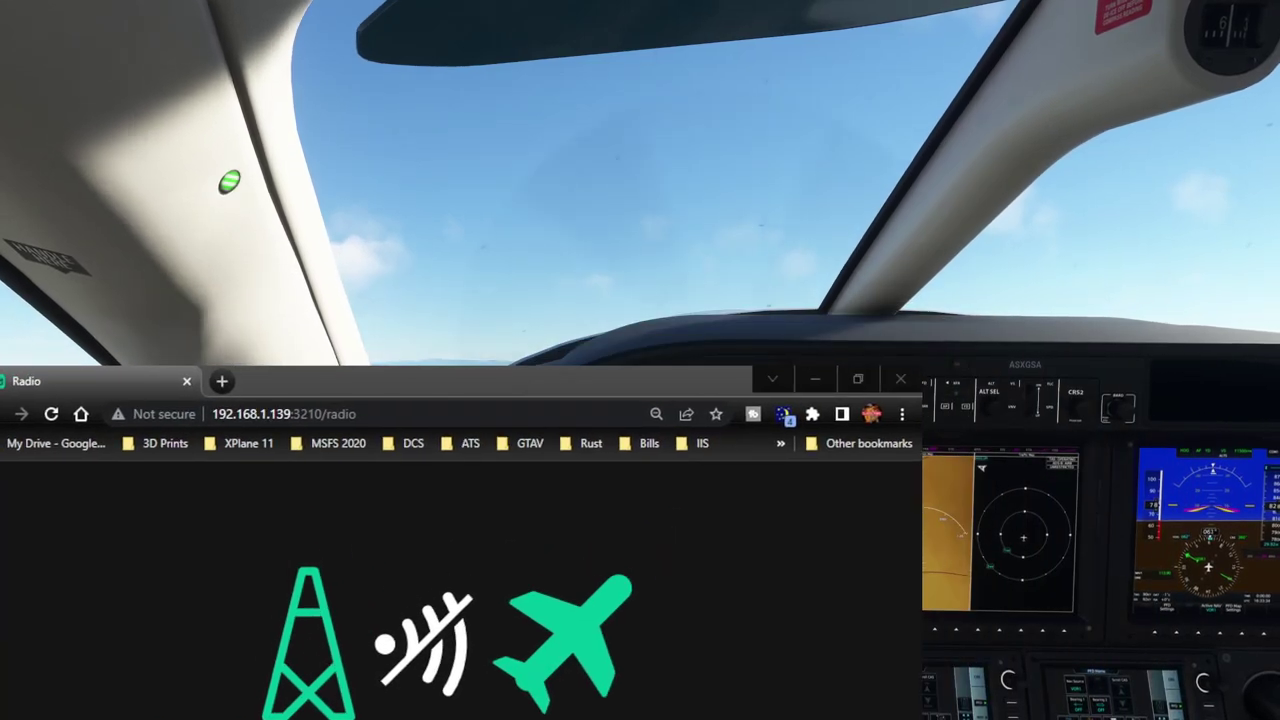
# - Toggle SimBox inside Microsoft Flight Simulator to disconnect and reconnect the web panel
pyautogui.moveTo(576, 37)
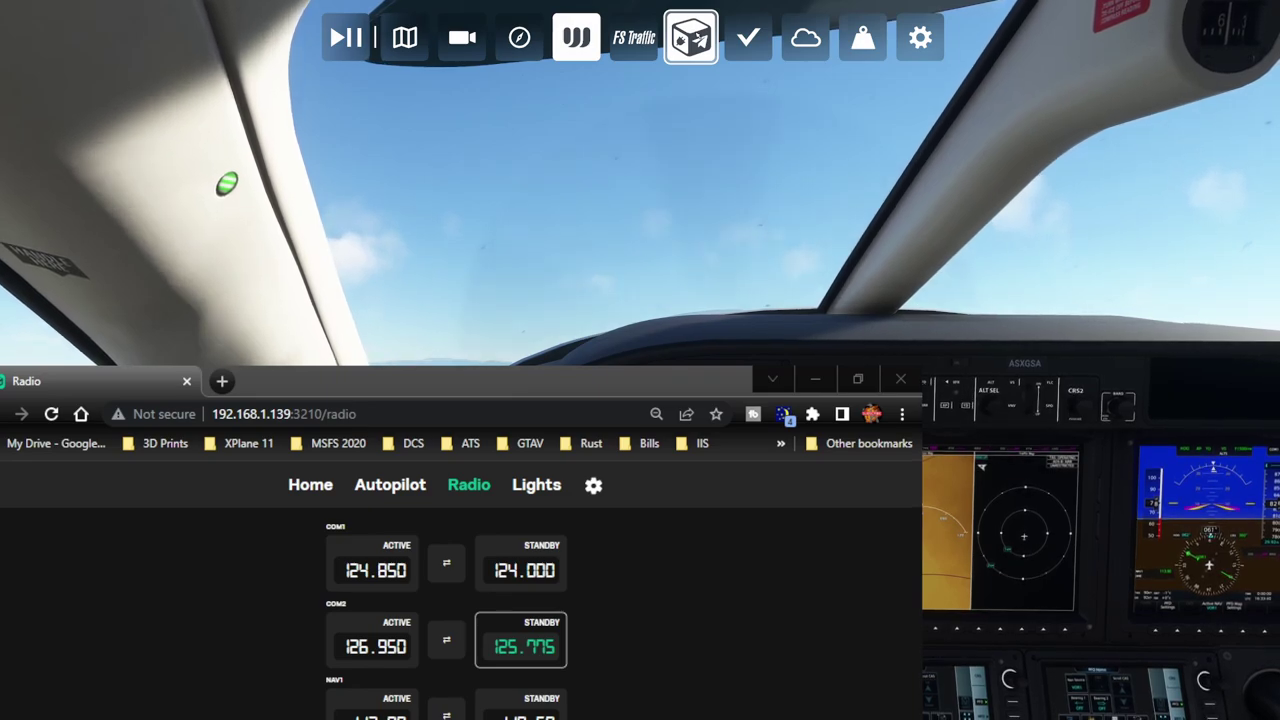
pyautogui.click(697, 38)
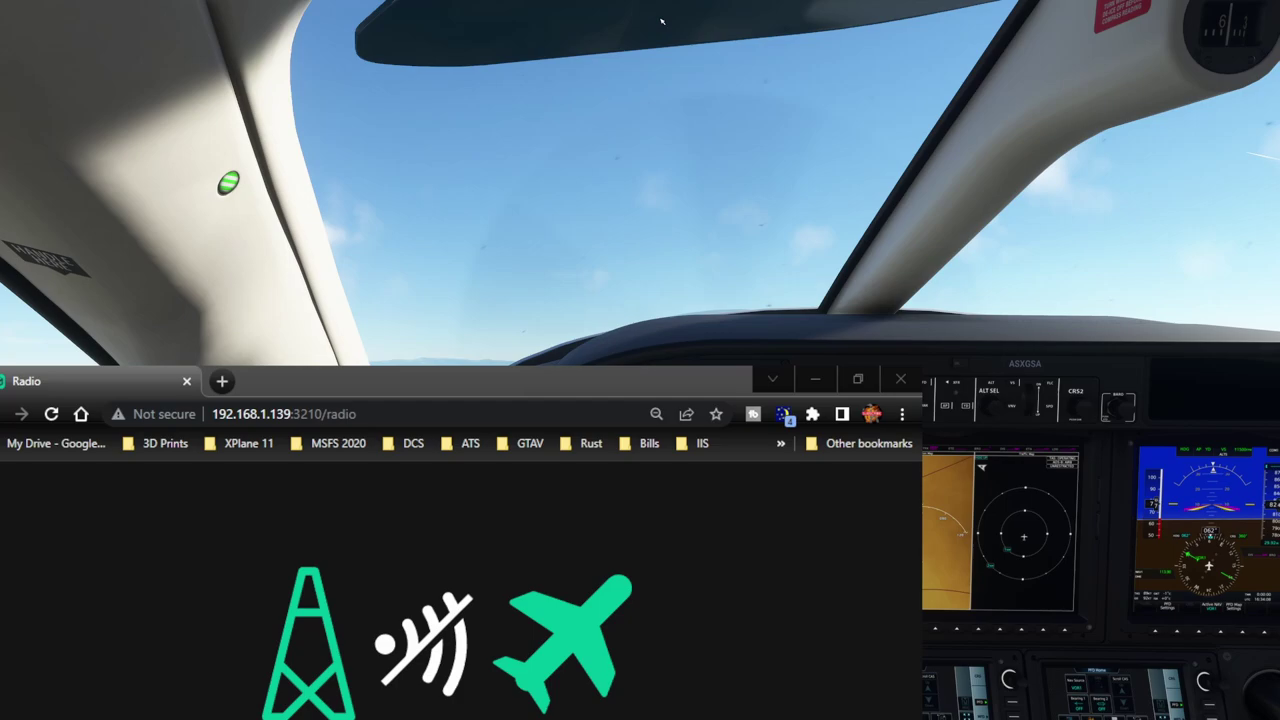
pyautogui.moveTo(690, 38)
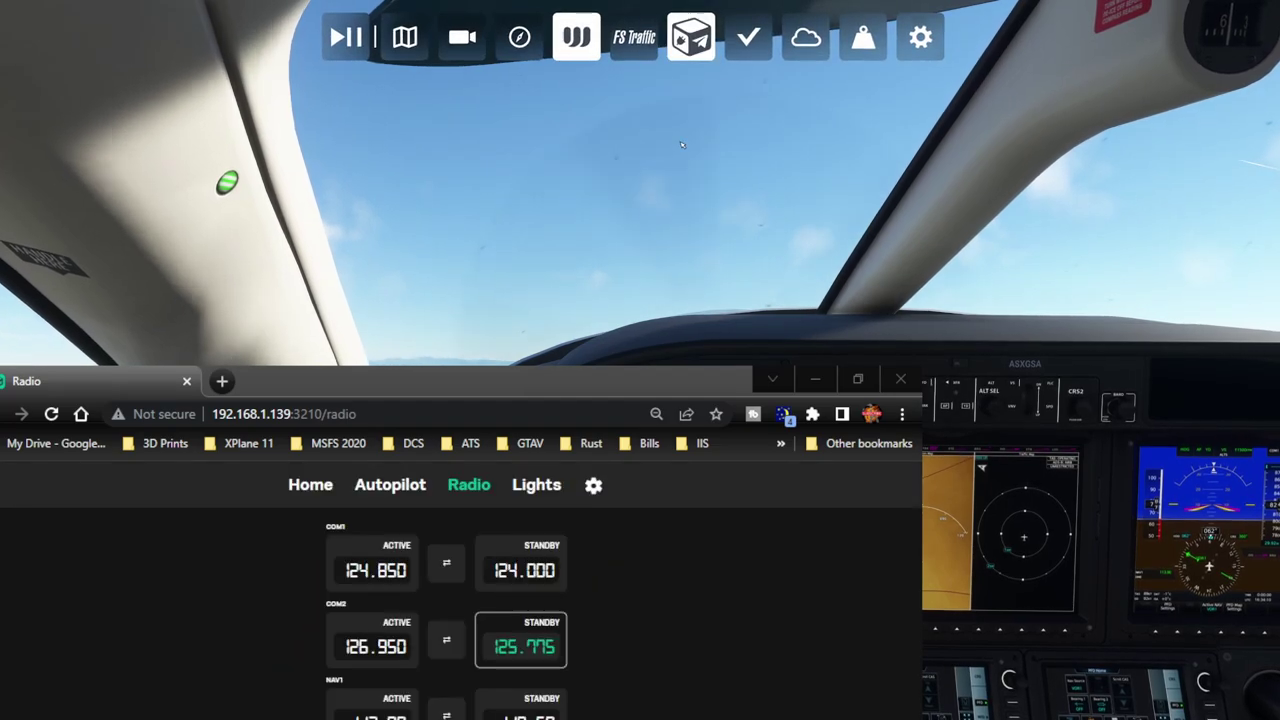